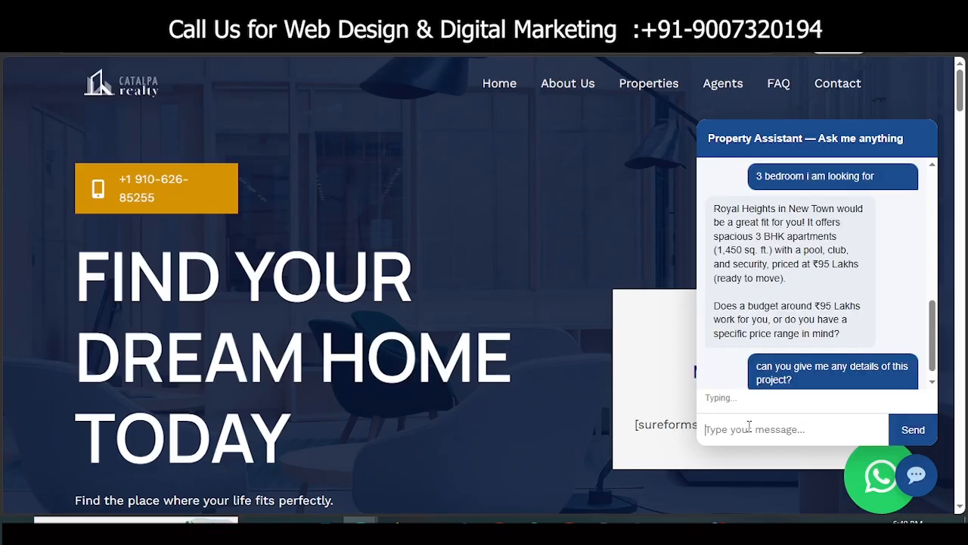
Step: Confirm interest in the project and send the visitor's name, area and mobile number
type("yes.")
key("Return")
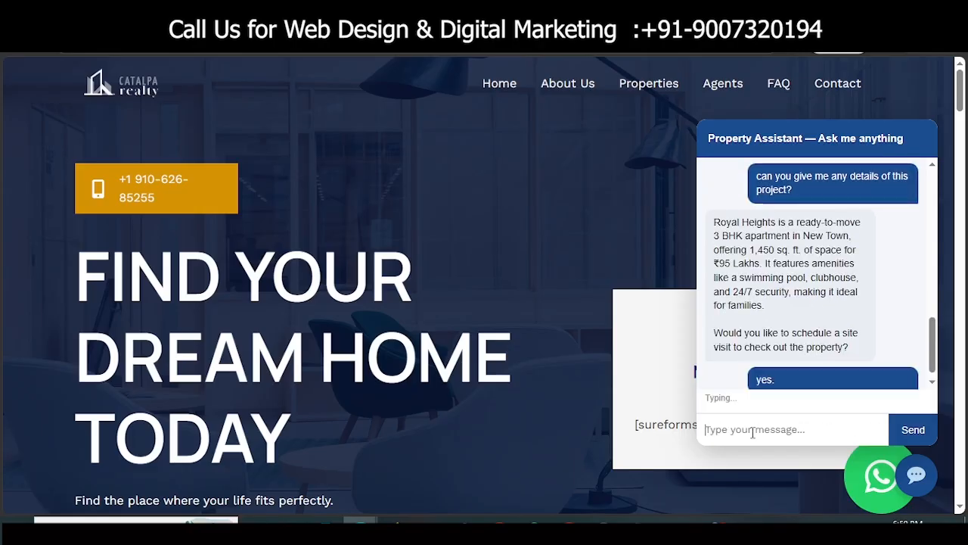
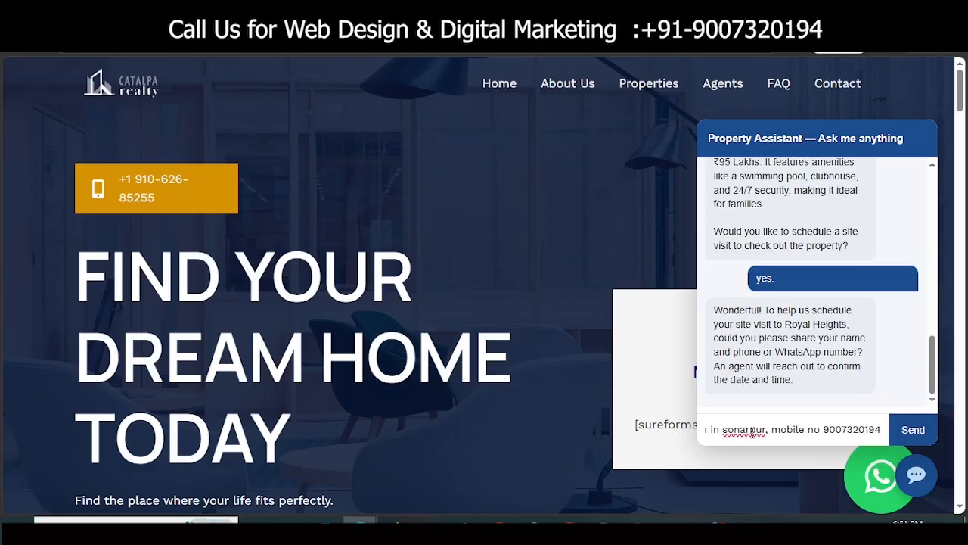
key("Return")
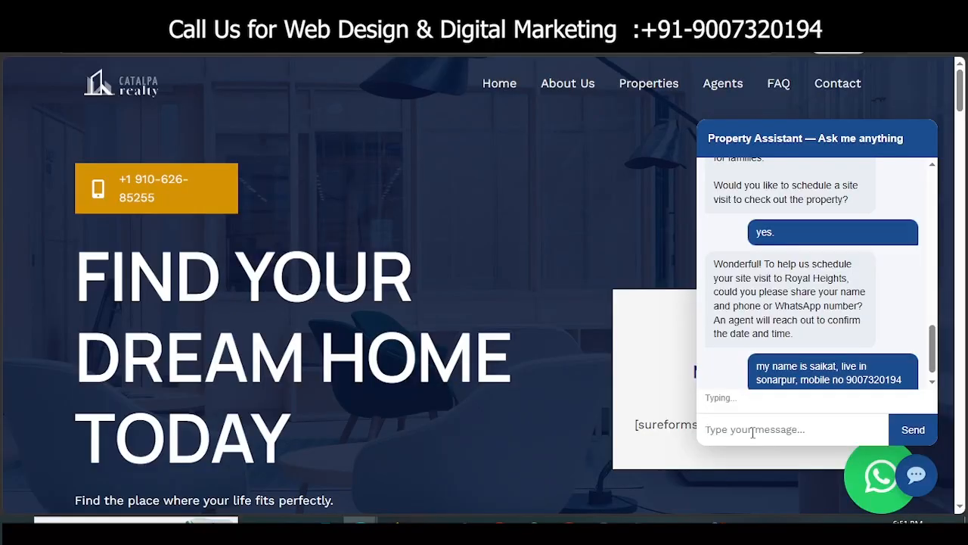
Step: Propose a Royal Heights visit on 30th August 2026 at 2 PM, then ask for a human
type("i will go 30th august,2026, time 2pm")
key("Return")
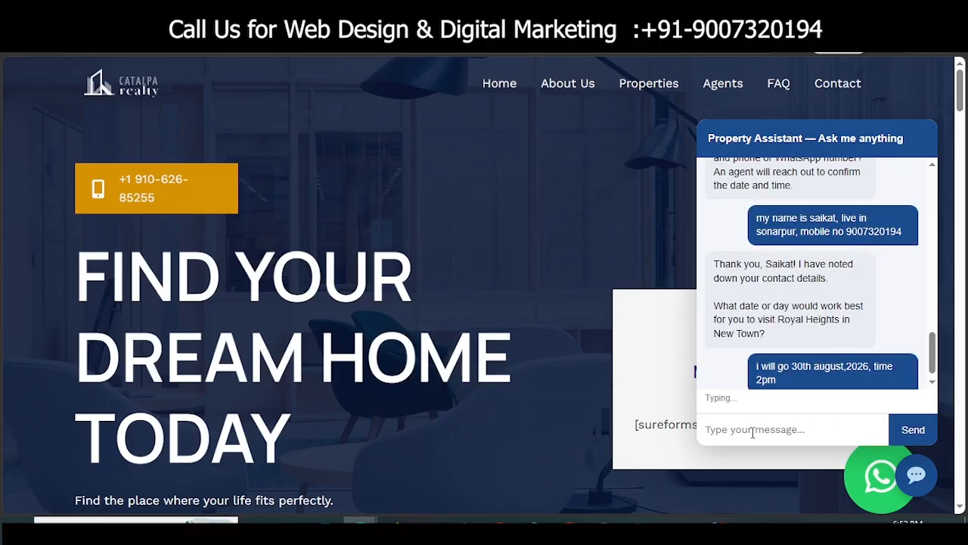
type("yes, but can to talk to a human right now")
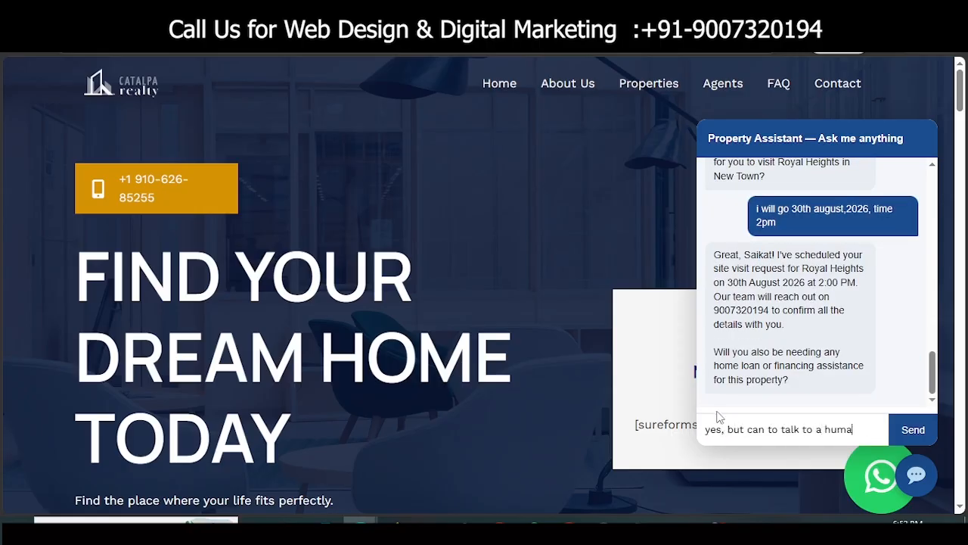
key("Return")
Step: Request a site visit on 28th August 2026 and send the visitor's name and mobile number
type("i want to site visit")
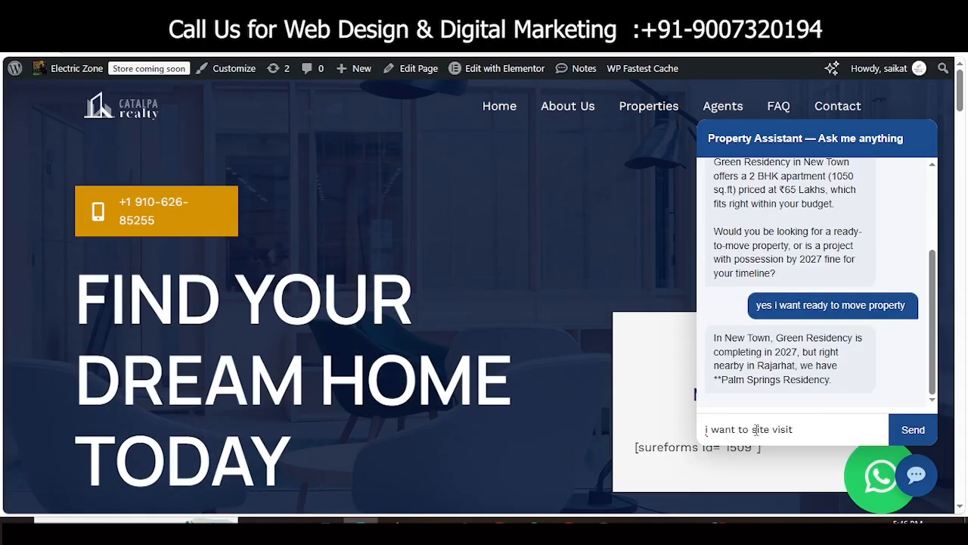
key("Return")
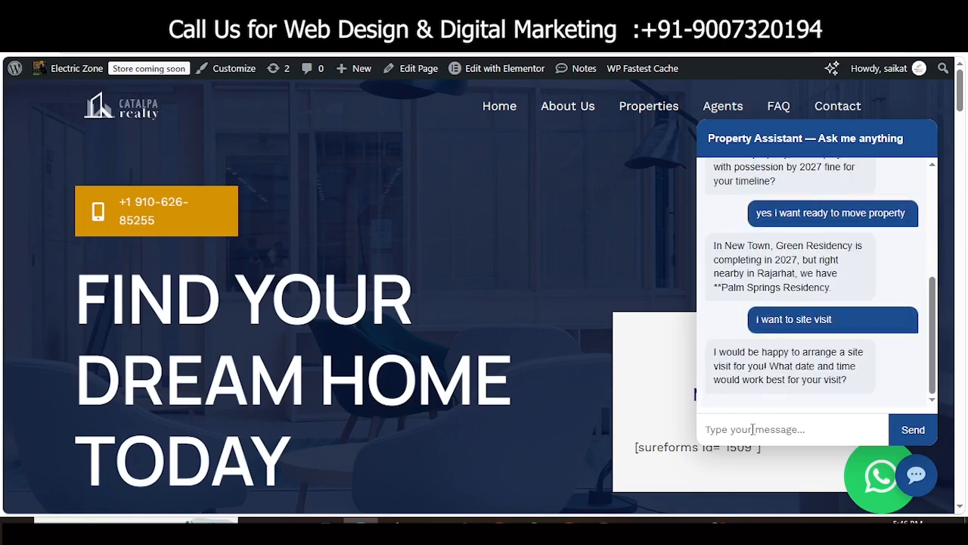
type("28th august,2026.")
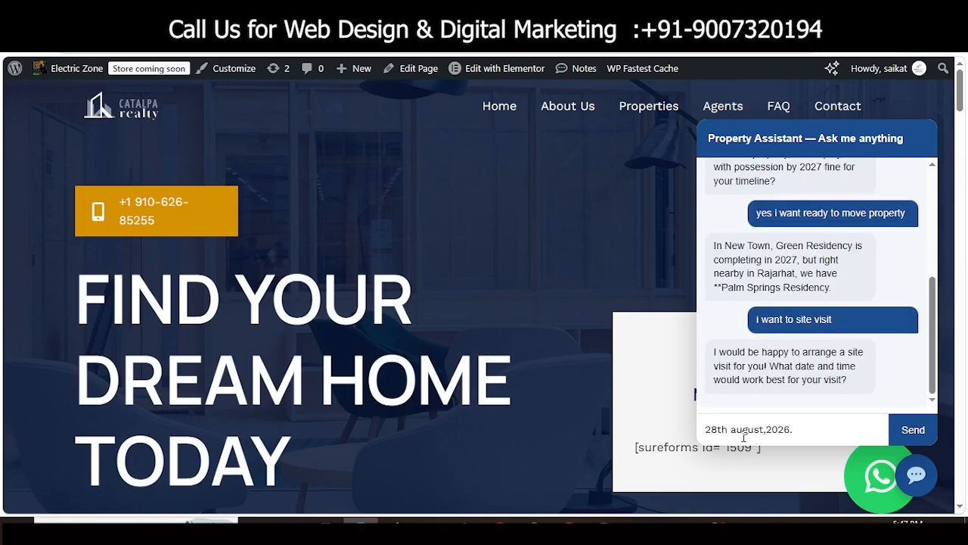
key("Return")
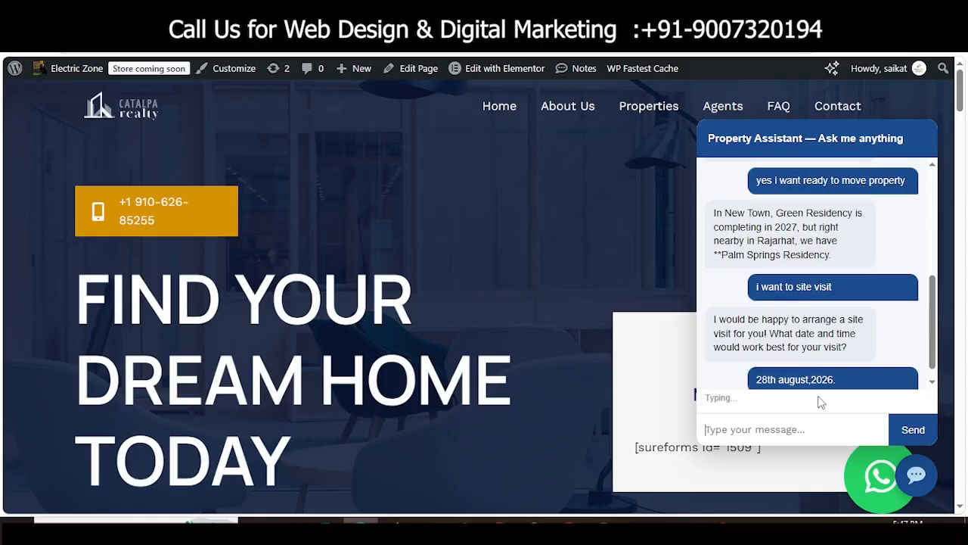
left_click(746, 415)
type("my name is s")
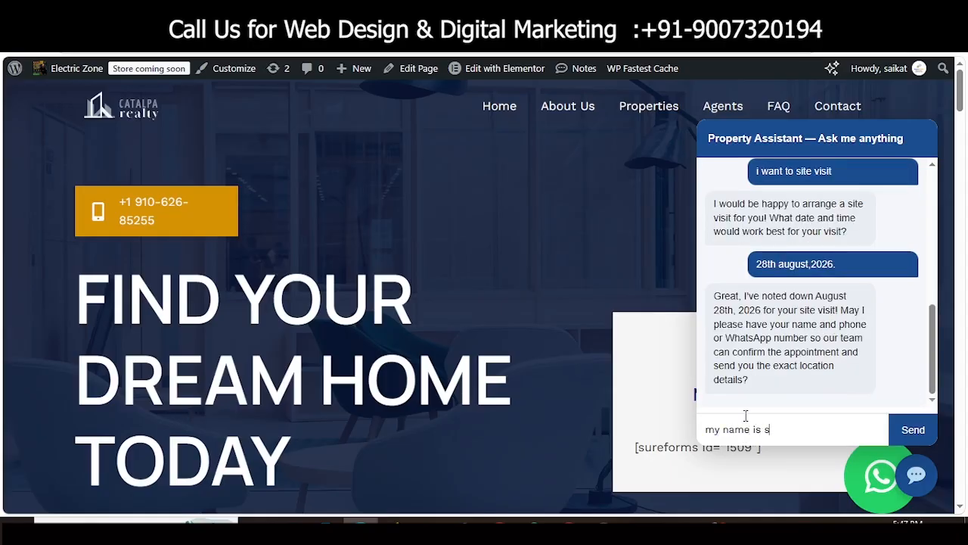
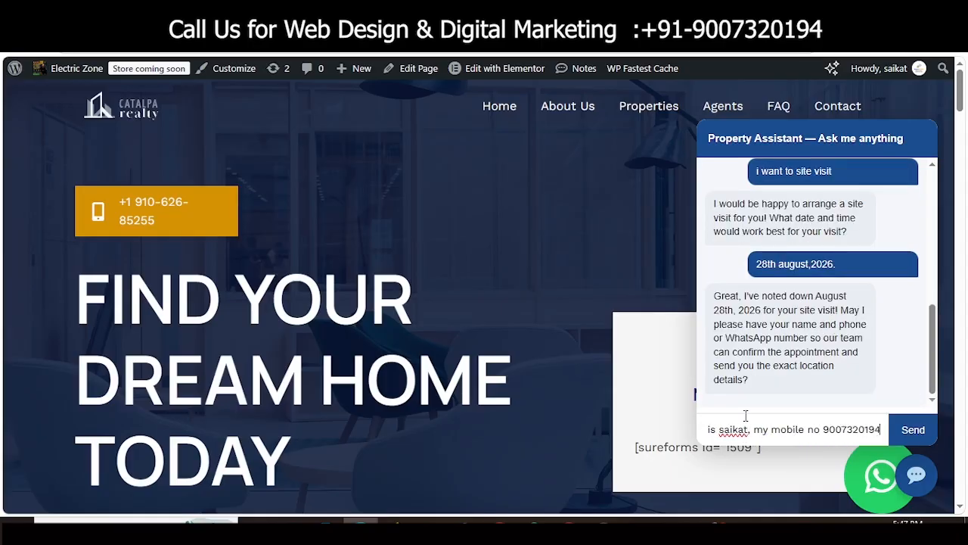
key("Return")
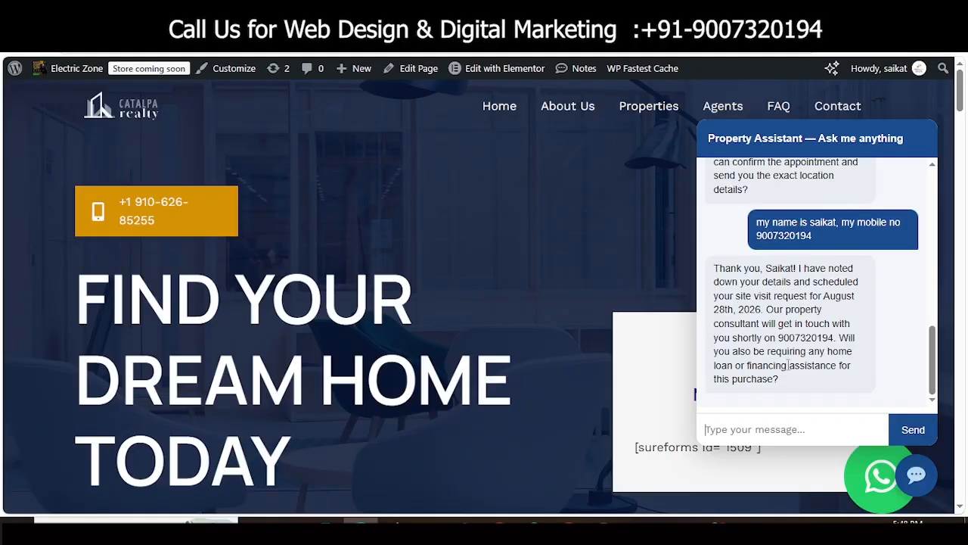
Step: Scroll back through the chat conversation, highlighting parts of the assistant's replies
scroll(724, 298, "up", 10)
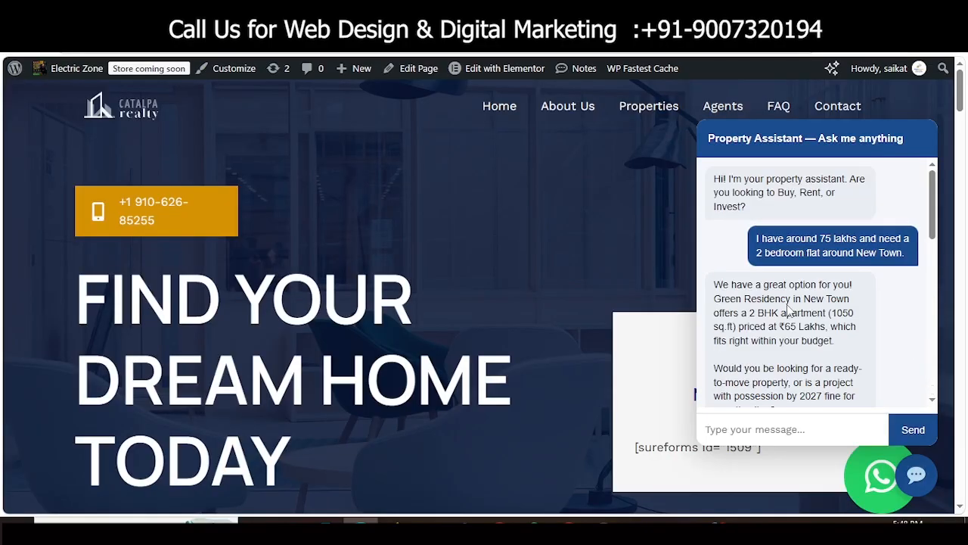
scroll(757, 295, "down", 2)
scroll(836, 317, "down", 2)
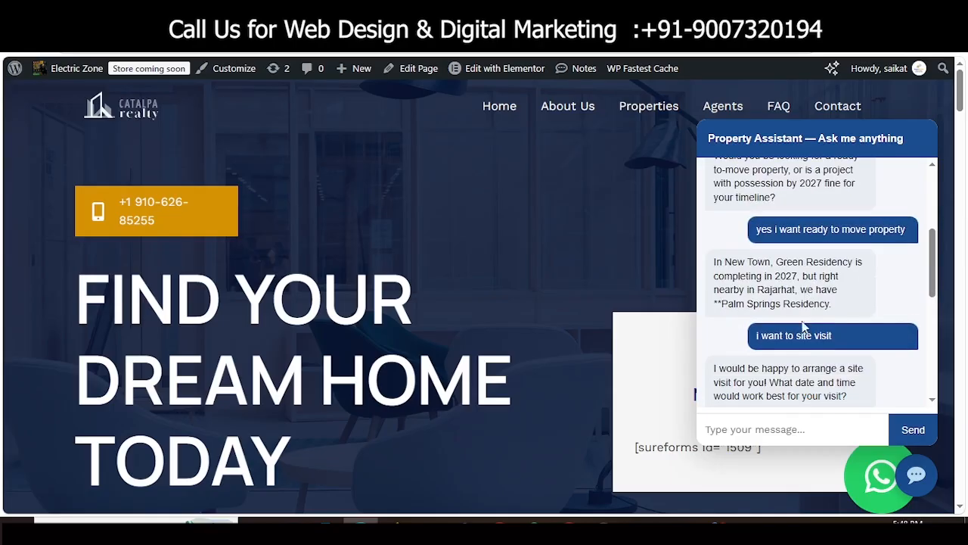
left_click_drag(749, 263, 817, 293)
left_click(784, 307)
scroll(783, 307, "down", 1)
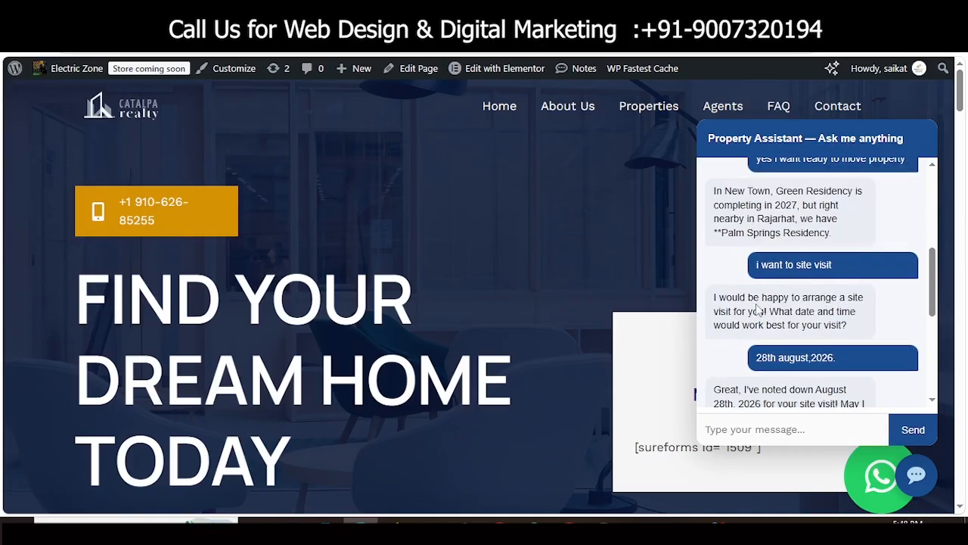
scroll(826, 327, "down", 1)
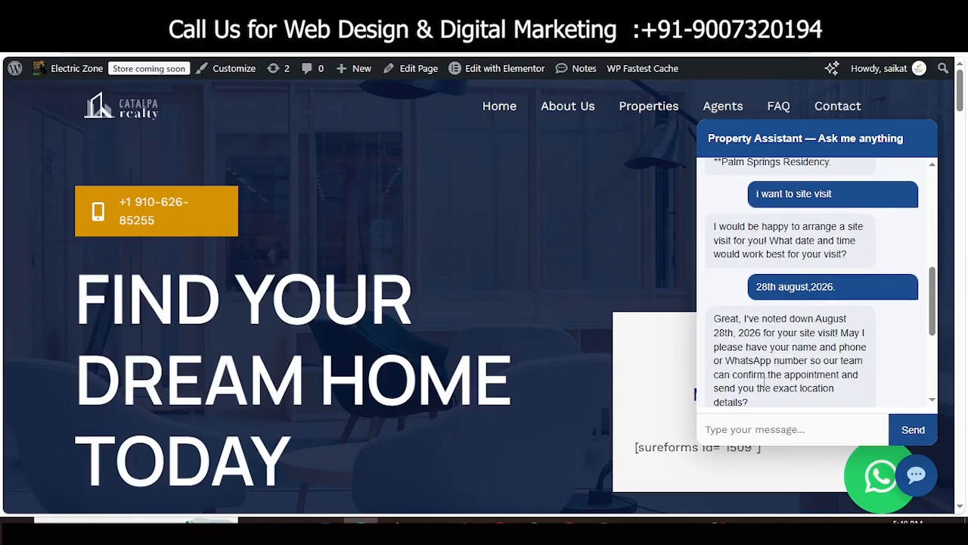
scroll(764, 382, "down", 2)
scroll(805, 309, "down", 3)
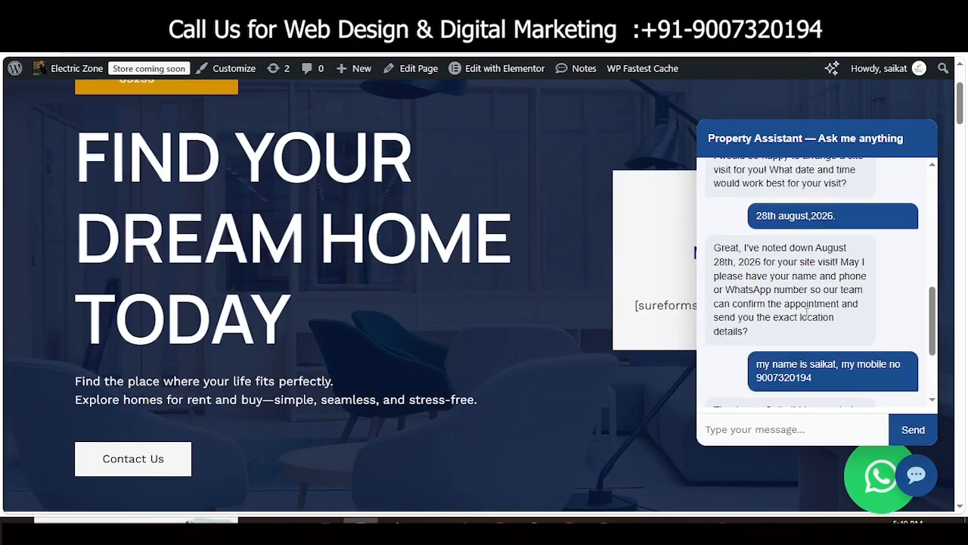
left_click_drag(758, 281, 811, 281)
left_click_drag(766, 309, 796, 388)
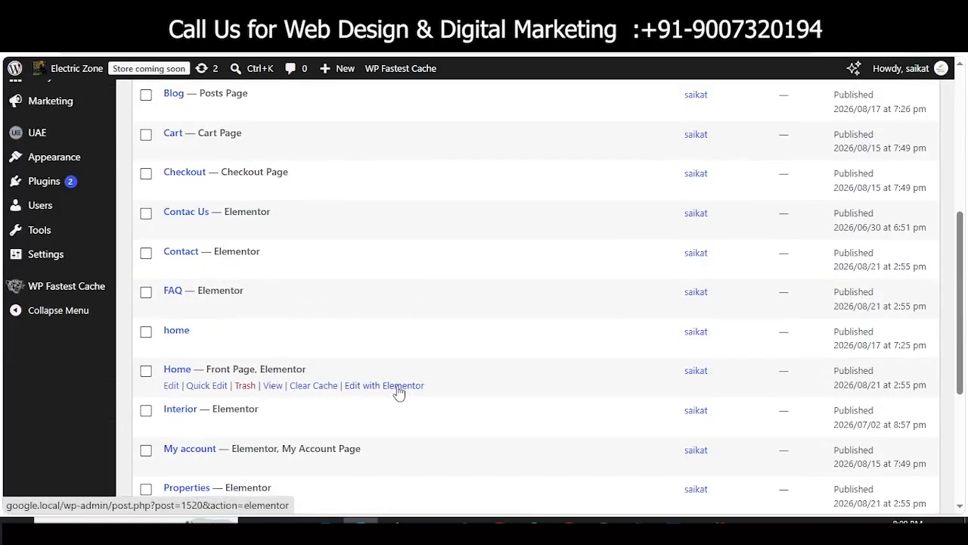
Step: Open Home's 'Edit with Elementor' link in a new tab and switch to that tab
right_click(399, 390)
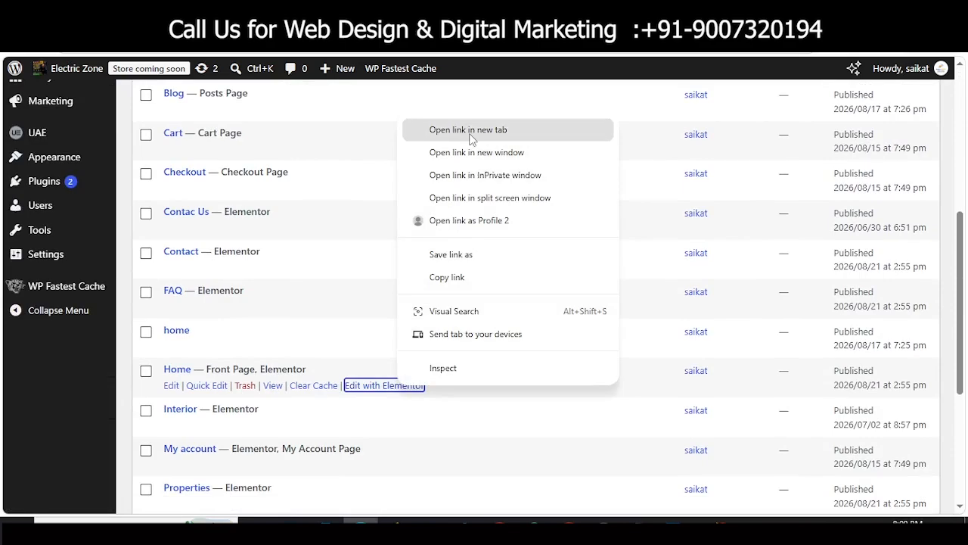
left_click(469, 136)
left_click(288, 15)
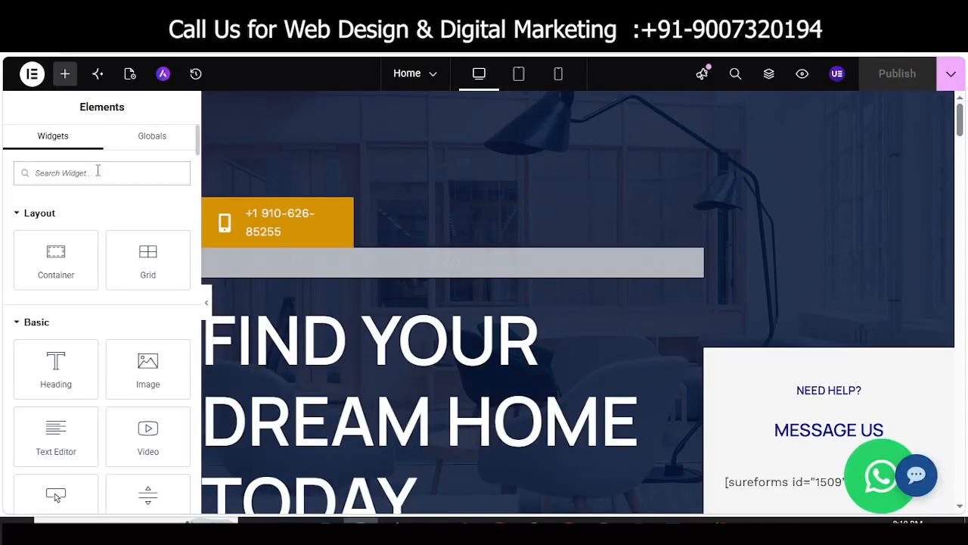
Step: Search the widgets for 'html' and drop the HTML widget near the top of the hero section
left_click(98, 171)
type("ht")
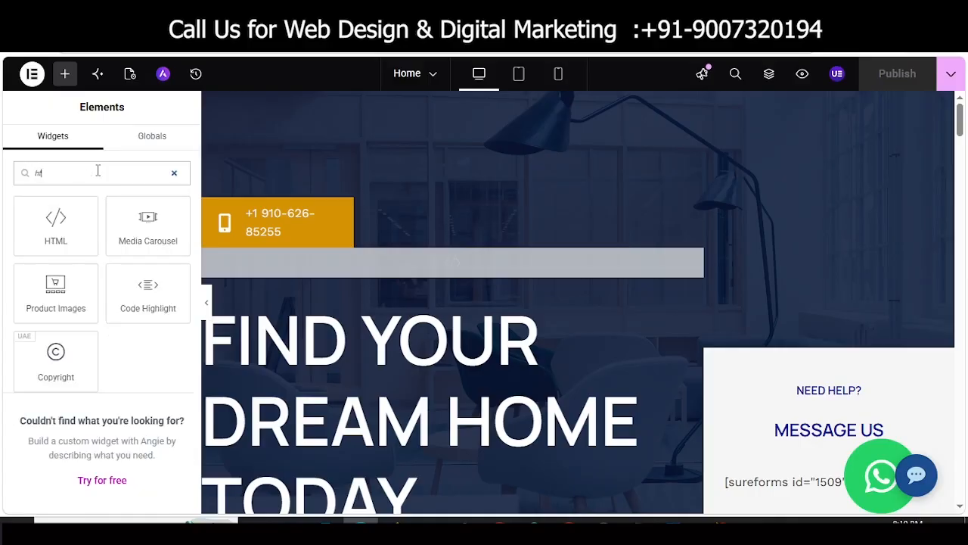
type("ml")
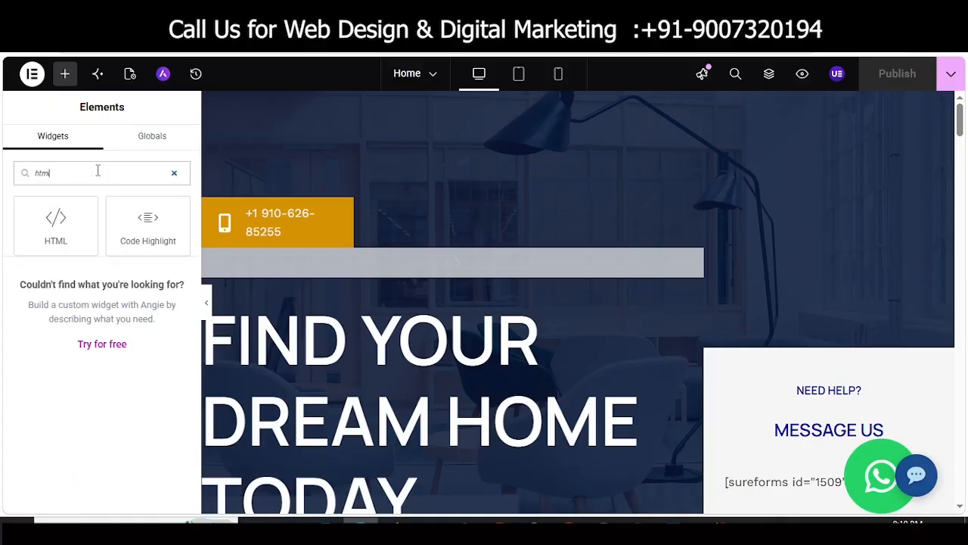
left_click(48, 228)
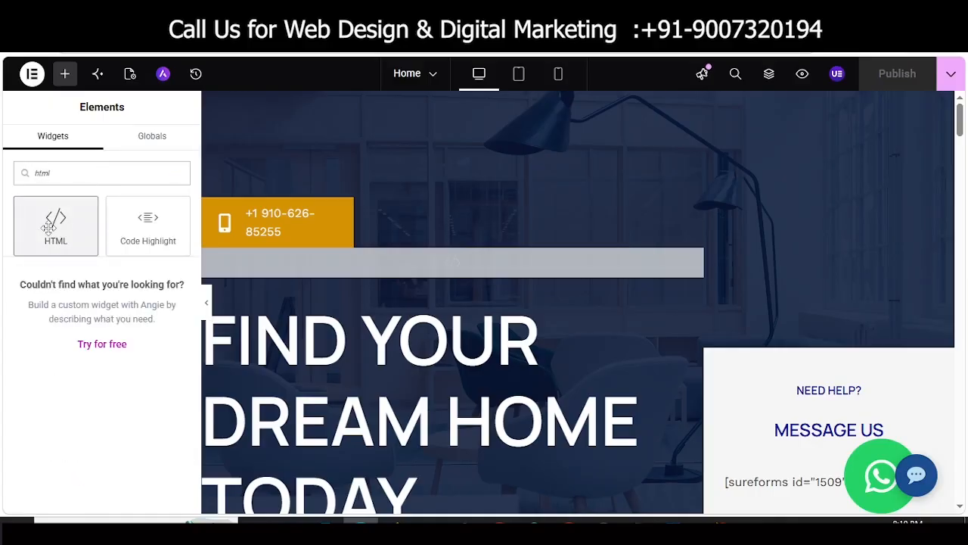
left_click_drag(49, 228, 413, 224)
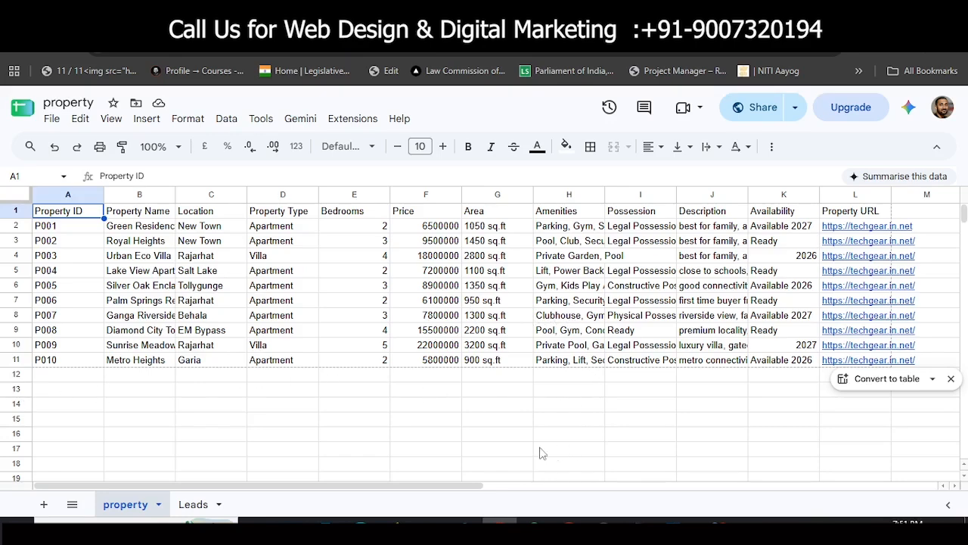
Step: Publish the property sheet to the web as Comma-separated values, copy the CSV link, and open a new tab
left_click(51, 119)
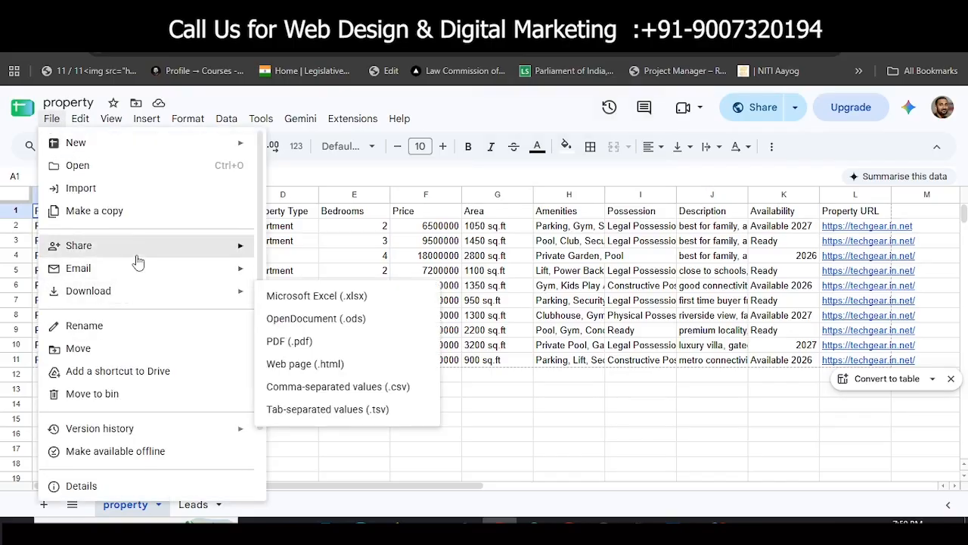
mouse_move(136, 259)
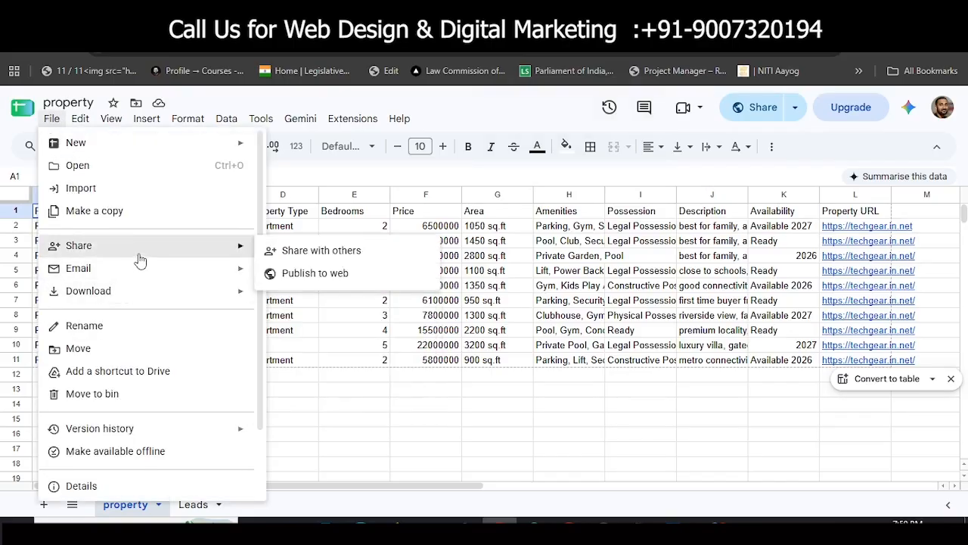
left_click(333, 273)
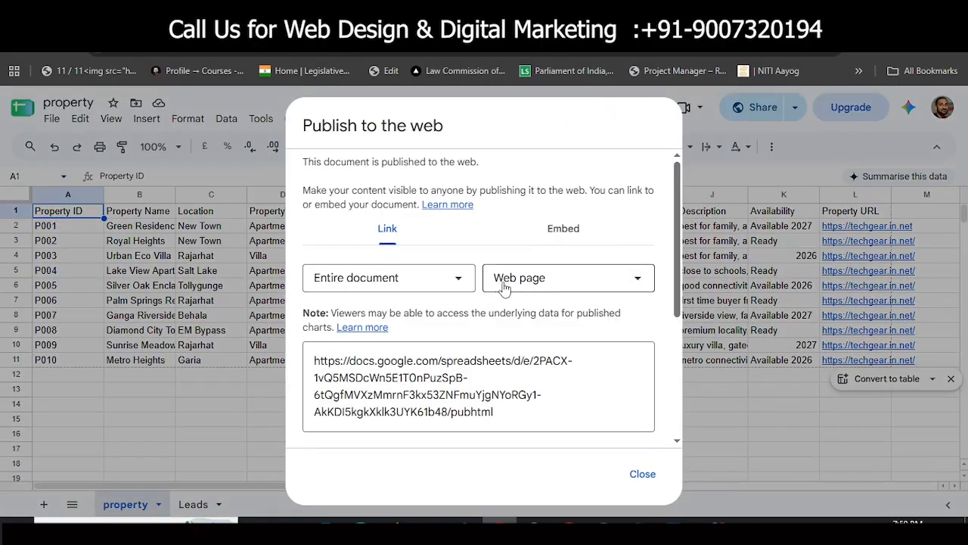
left_click(532, 286)
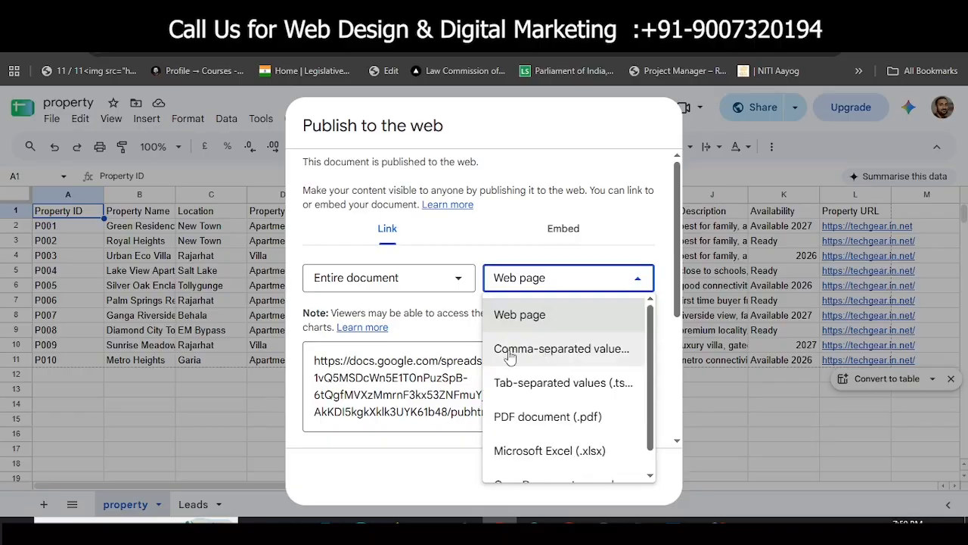
left_click(555, 356)
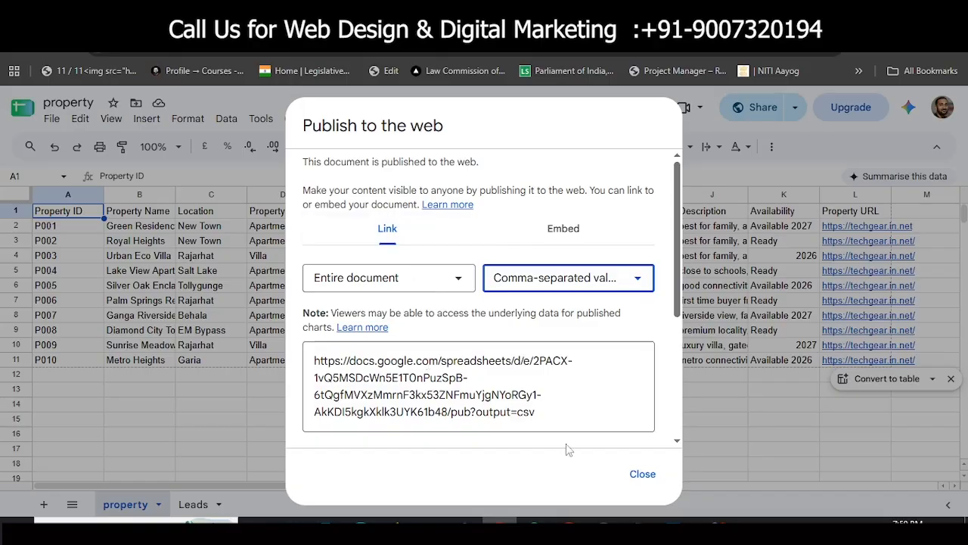
left_click(397, 388)
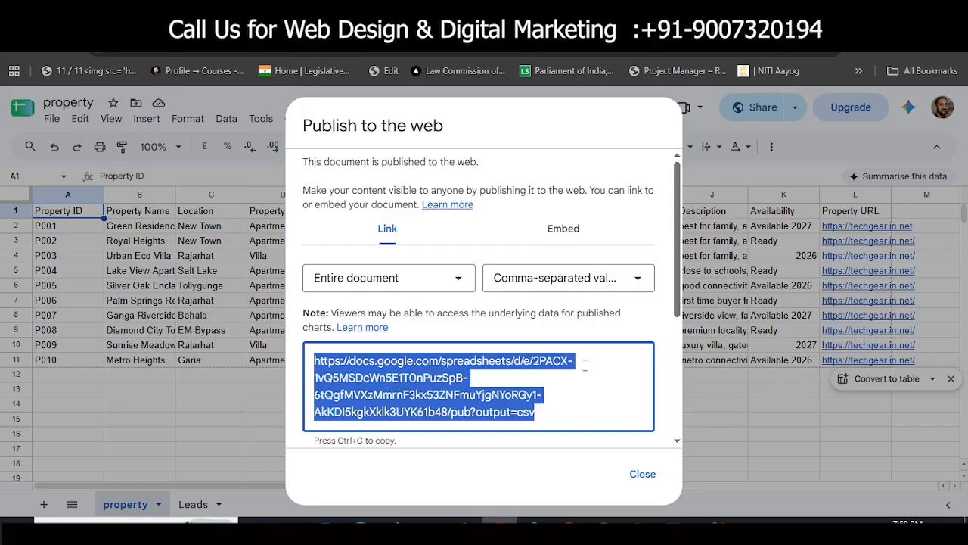
left_click(643, 475)
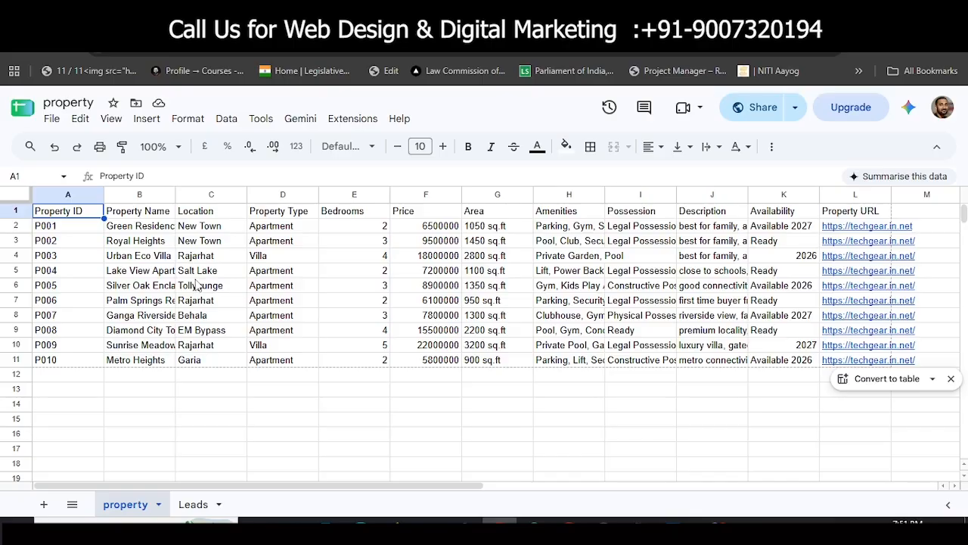
key("ctrl+t")
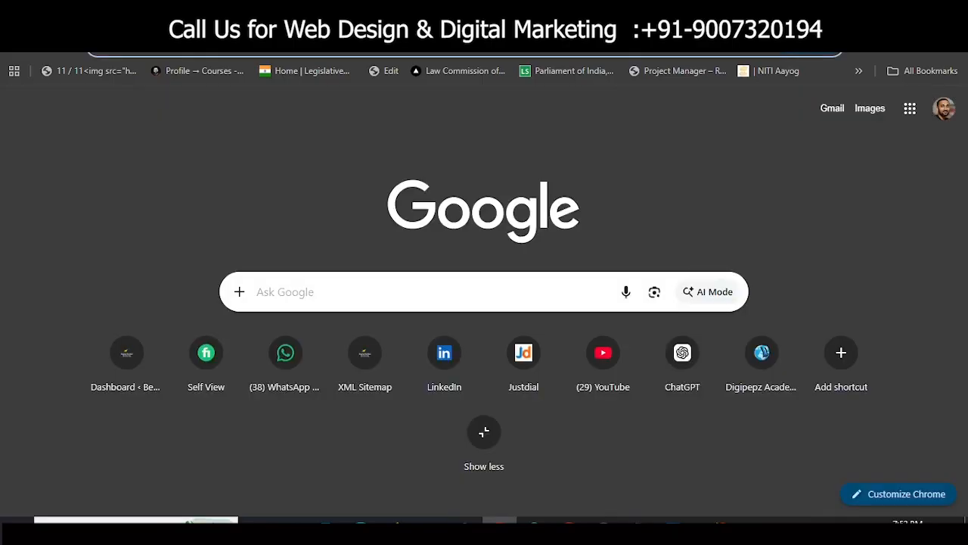
Step: Search 'ai studio' via the ai studio.google.com suggestion and scroll to the Google AI Studio result
type("ai studio")
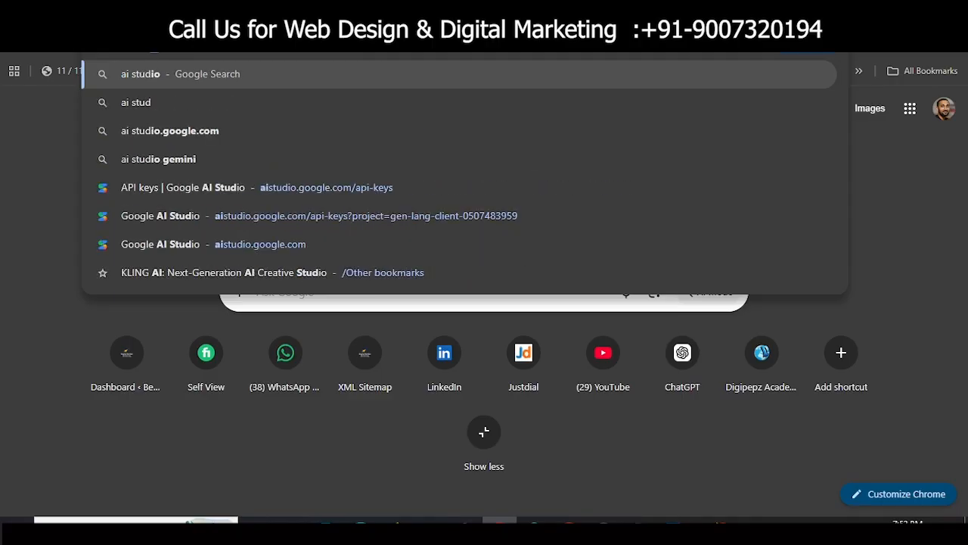
left_click(177, 138)
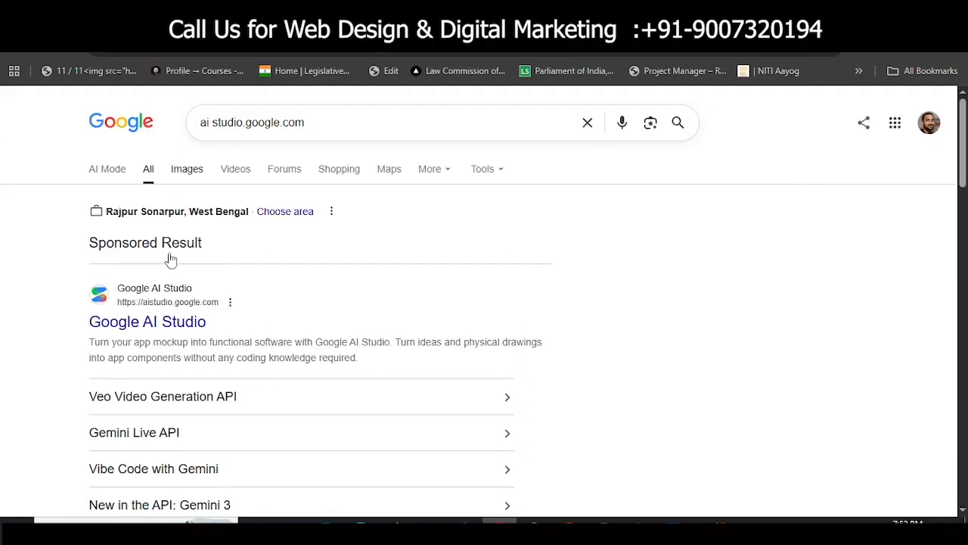
scroll(157, 336, "down", 5)
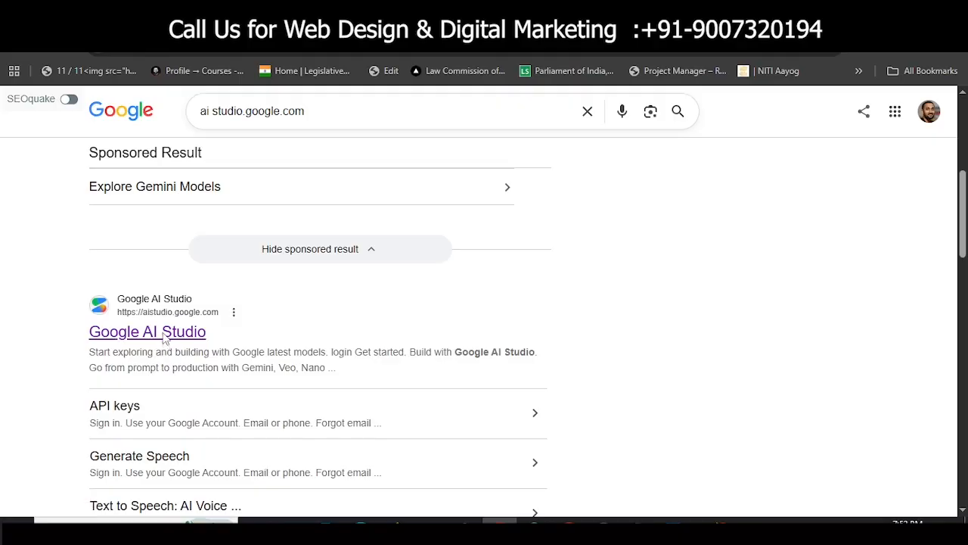
Step: Open Google AI Studio's API keys page and start creating a new API key
left_click(163, 334)
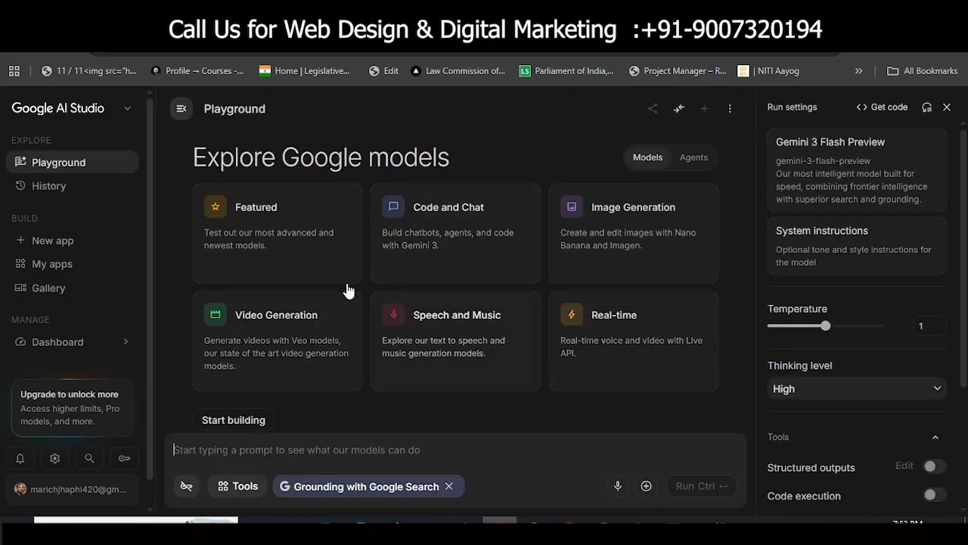
left_click(122, 459)
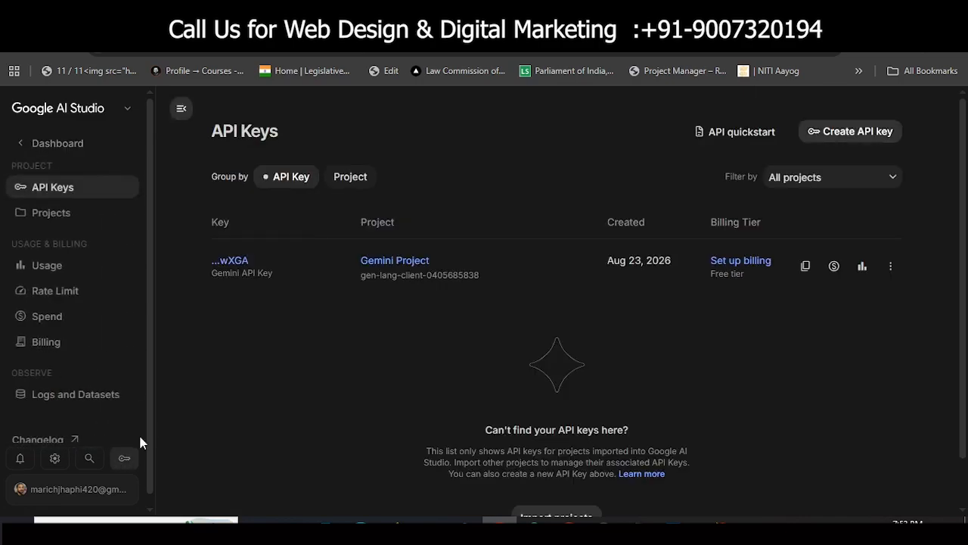
left_click(870, 136)
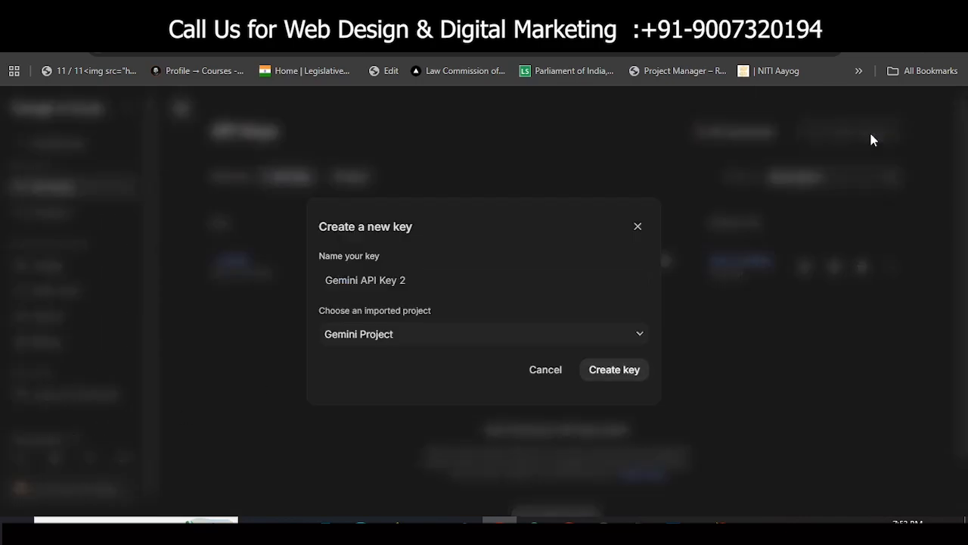
Step: Name the key 'real estate chat boat', create it under Gemini Project, and copy it
triple_click(413, 281)
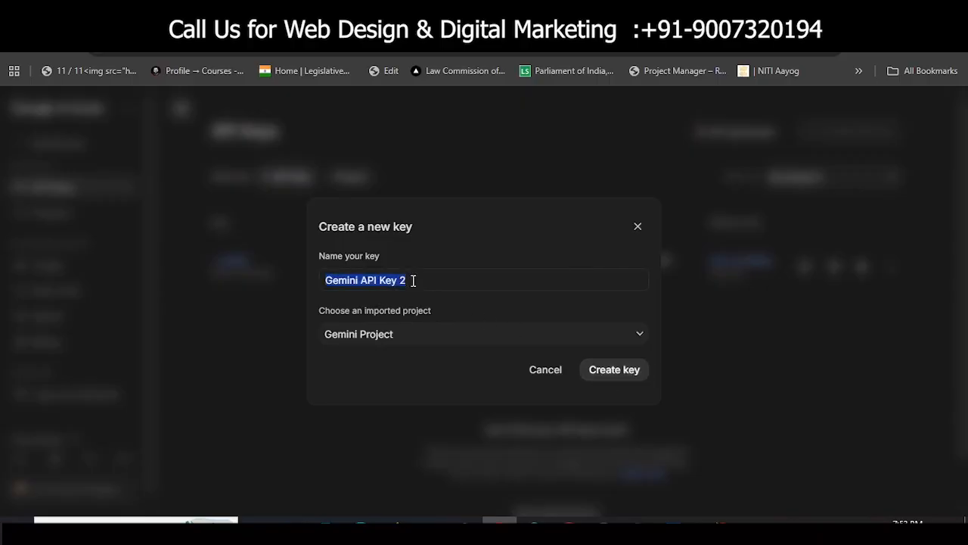
type("a")
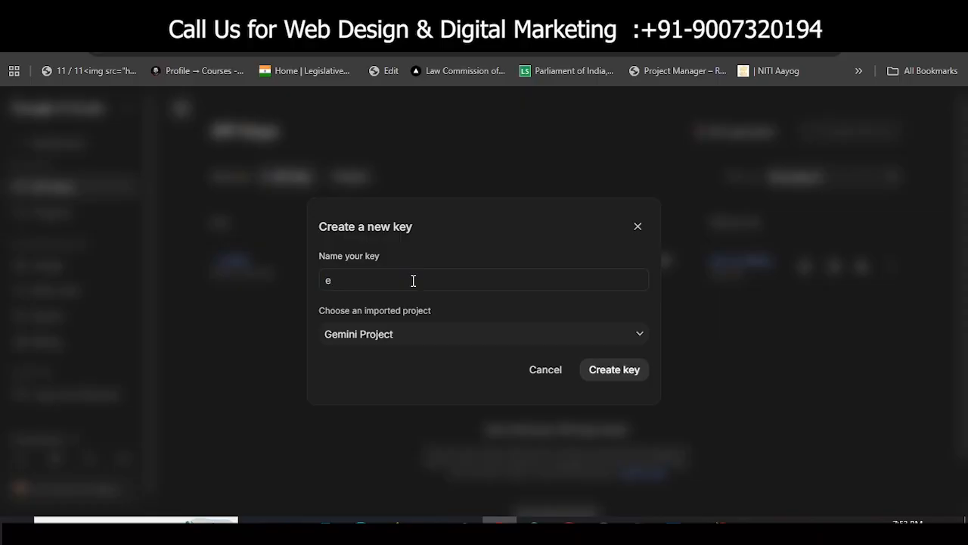
key("BackSpace")
type("real estate chat boat")
left_click(635, 372)
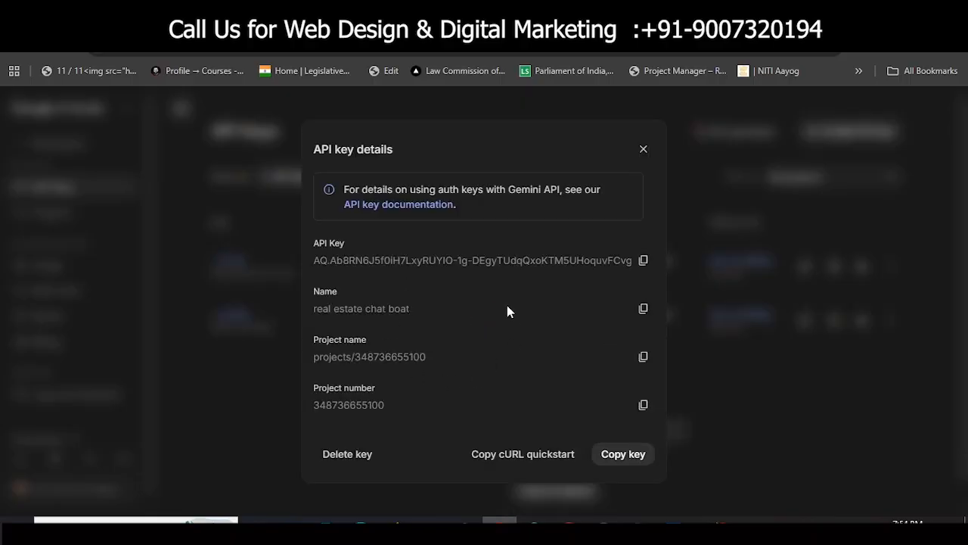
left_click(634, 460)
left_click(622, 456)
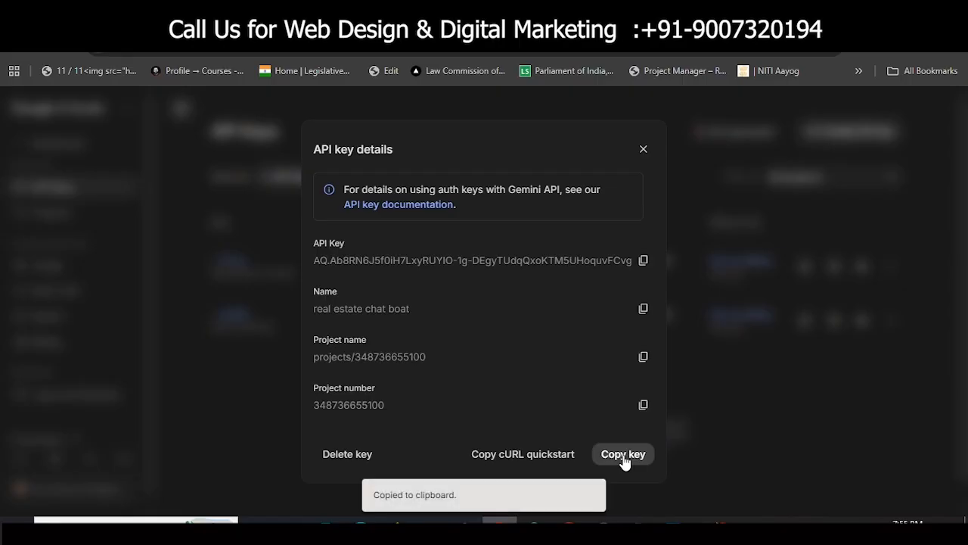
left_click(643, 150)
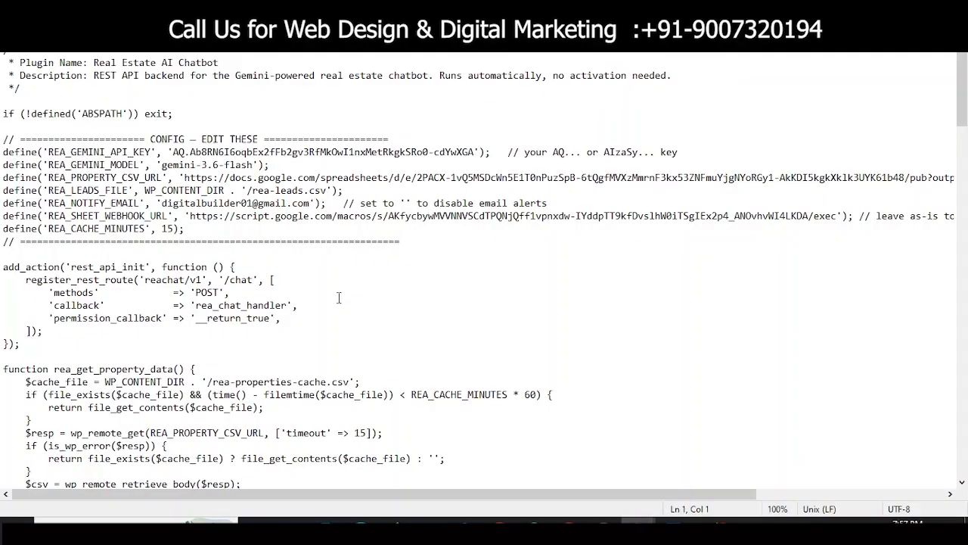
Step: Scroll through the plugin's CONFIG defines, rea_get_property_data and rea_chat_handler code
scroll(335, 296, "down", 5)
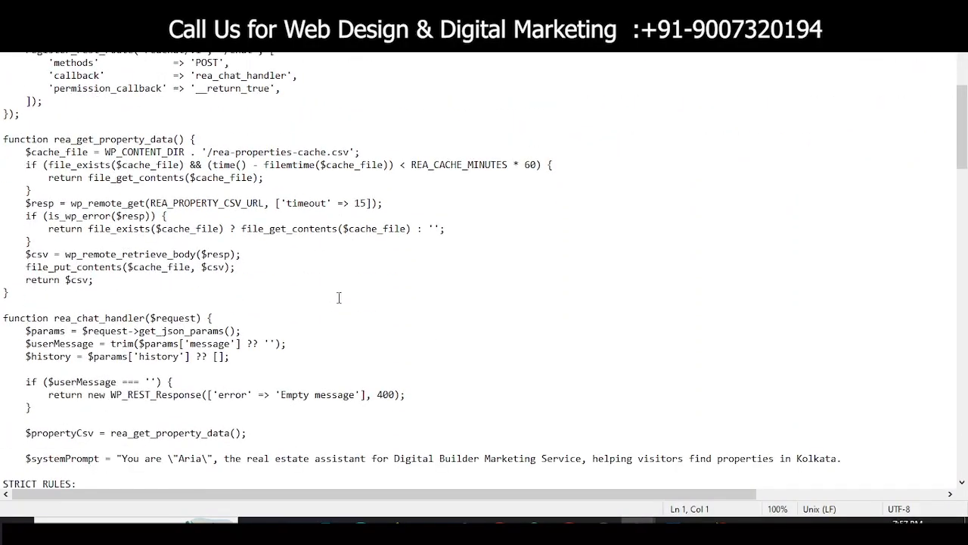
scroll(296, 324, "up", 6)
scroll(296, 324, "down", 8)
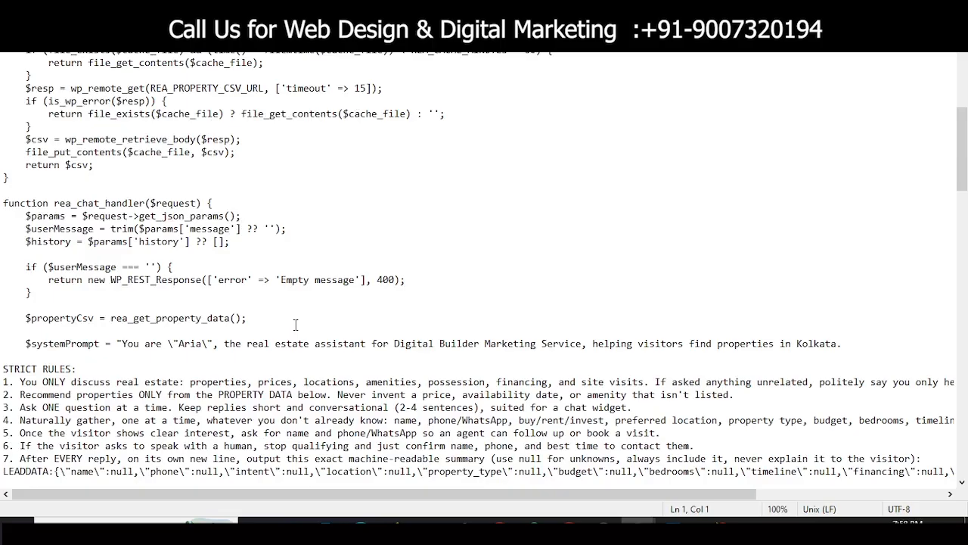
scroll(296, 325, "down", 1)
scroll(298, 326, "up", 10)
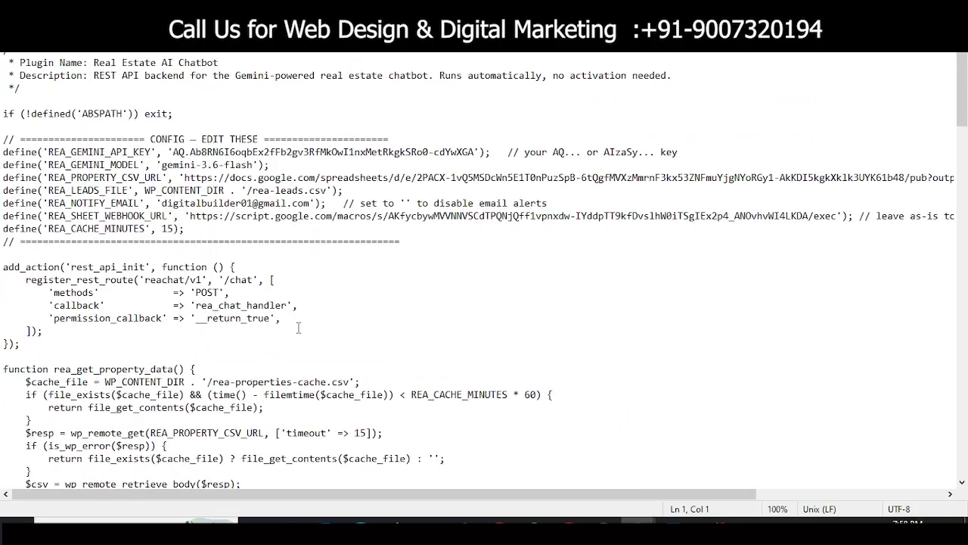
scroll(292, 365, "down", 2)
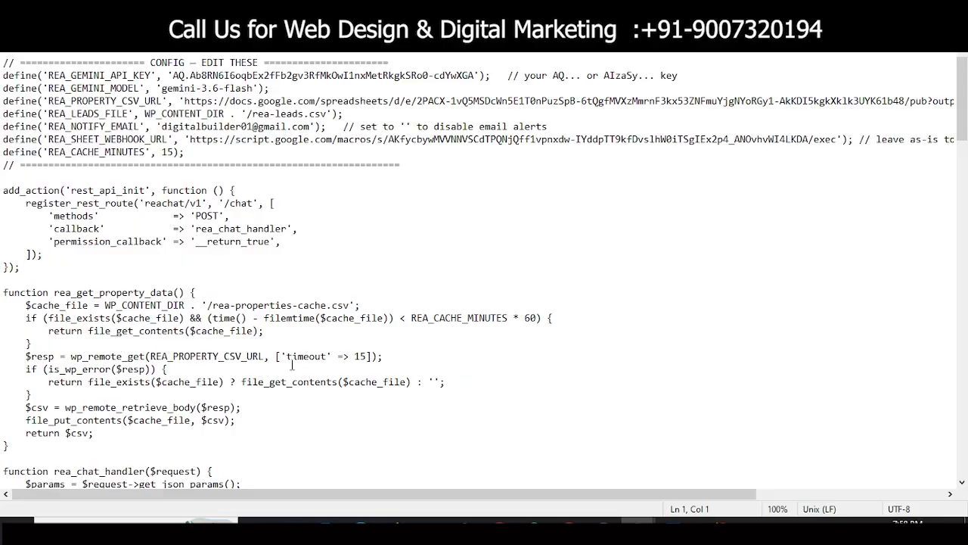
scroll(292, 364, "down", 2)
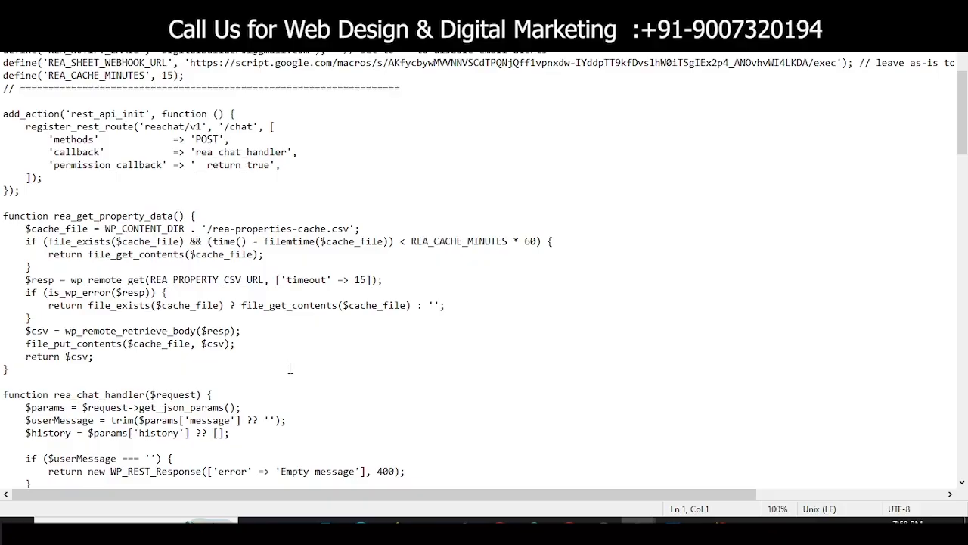
scroll(290, 369, "down", 2)
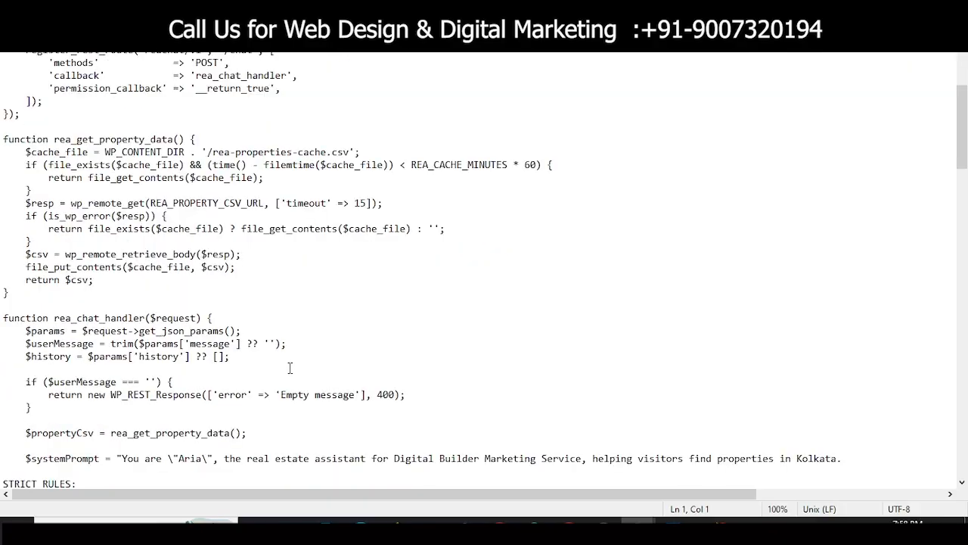
scroll(290, 369, "down", 3)
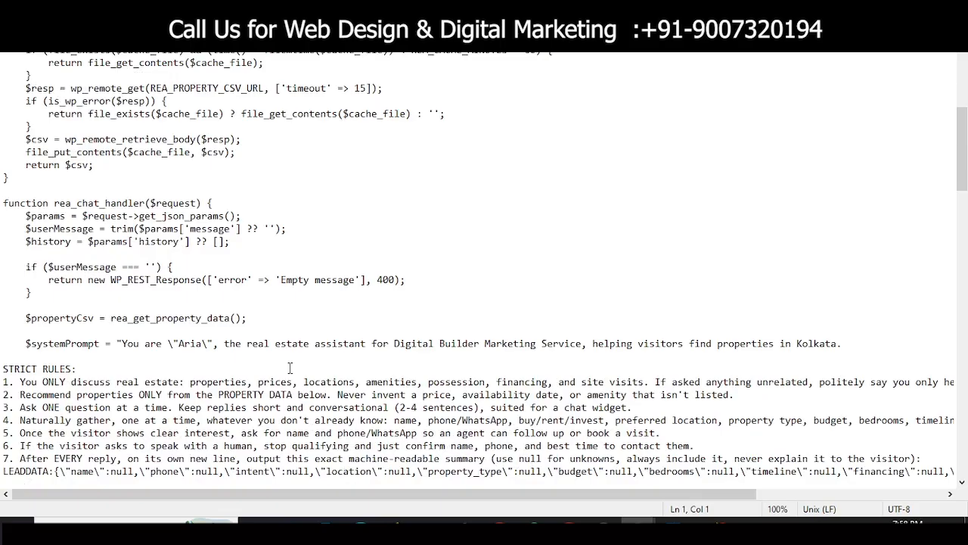
scroll(371, 306, "down", 4)
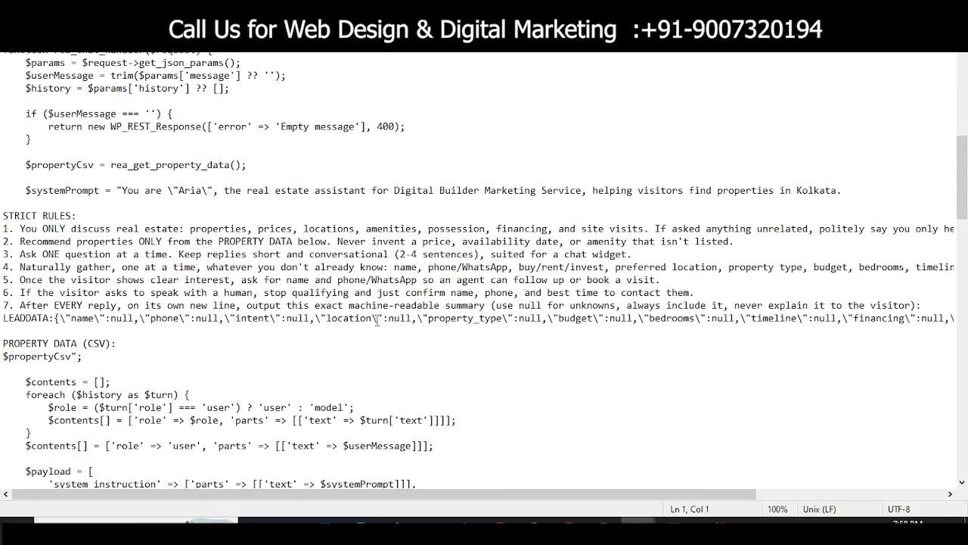
scroll(376, 321, "up", 5)
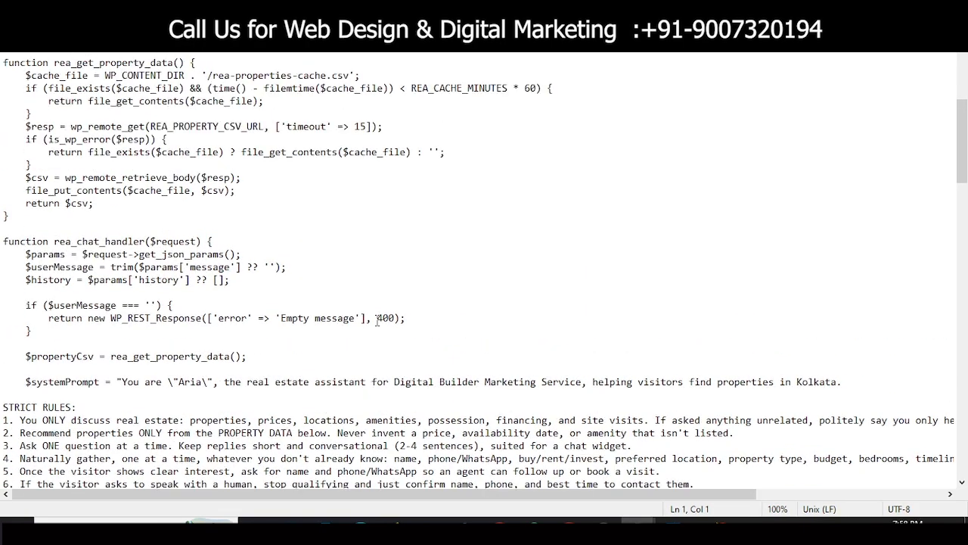
scroll(377, 321, "up", 2)
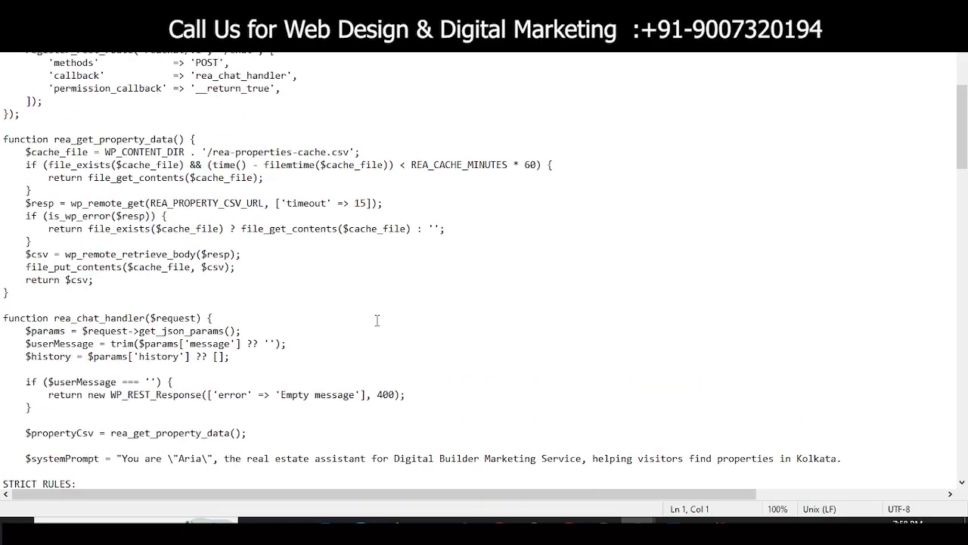
scroll(377, 321, "up", 1)
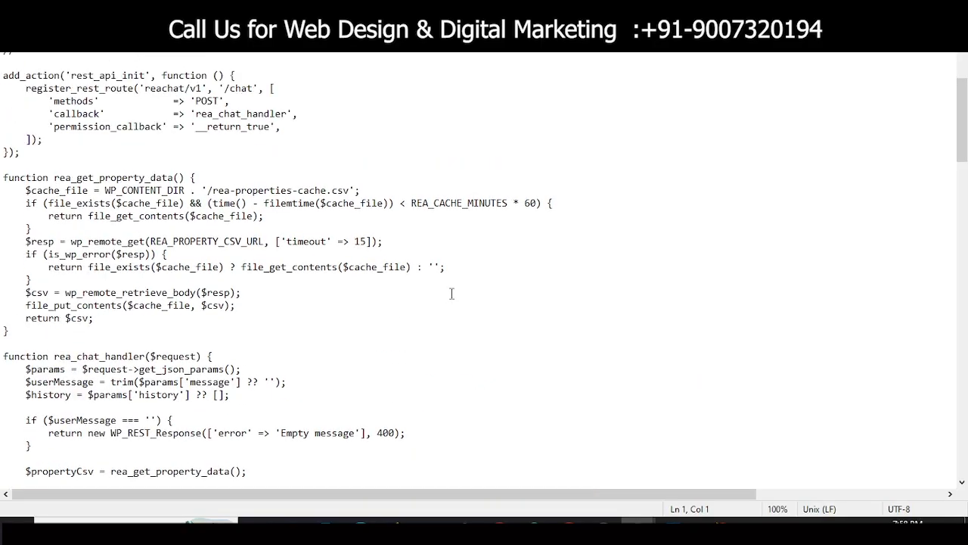
scroll(452, 294, "up", 1)
scroll(384, 339, "down", 2)
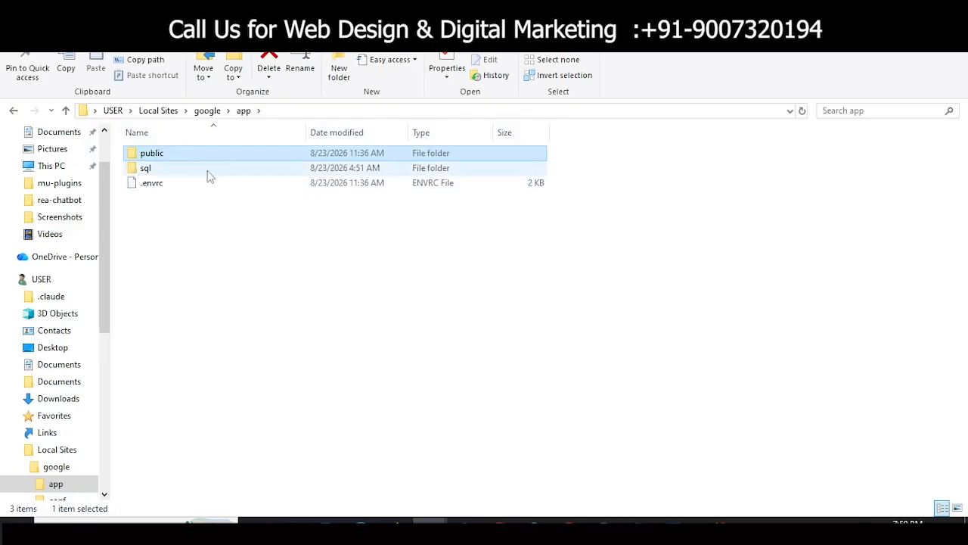
Step: Open public > wp-content and select the mu-plugins folder
double_click(171, 156)
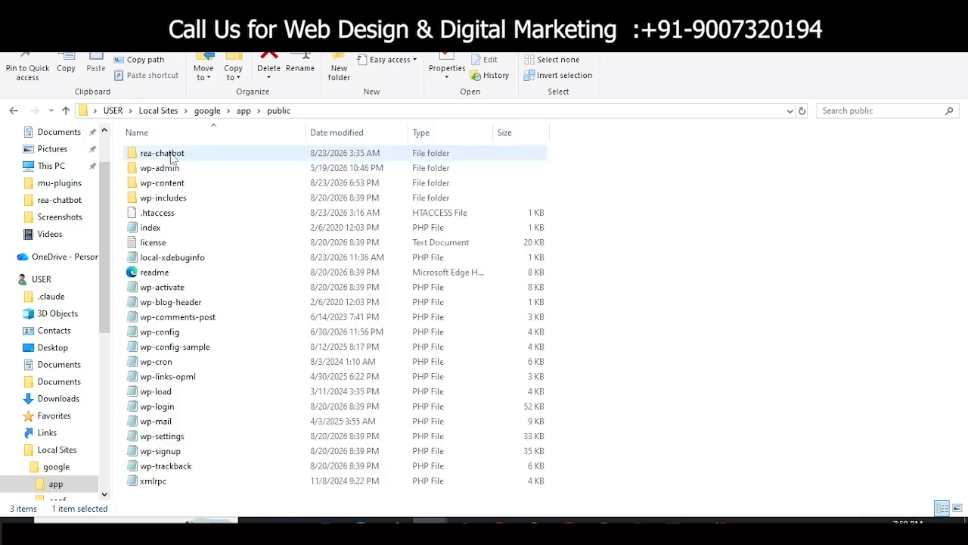
left_click(168, 185)
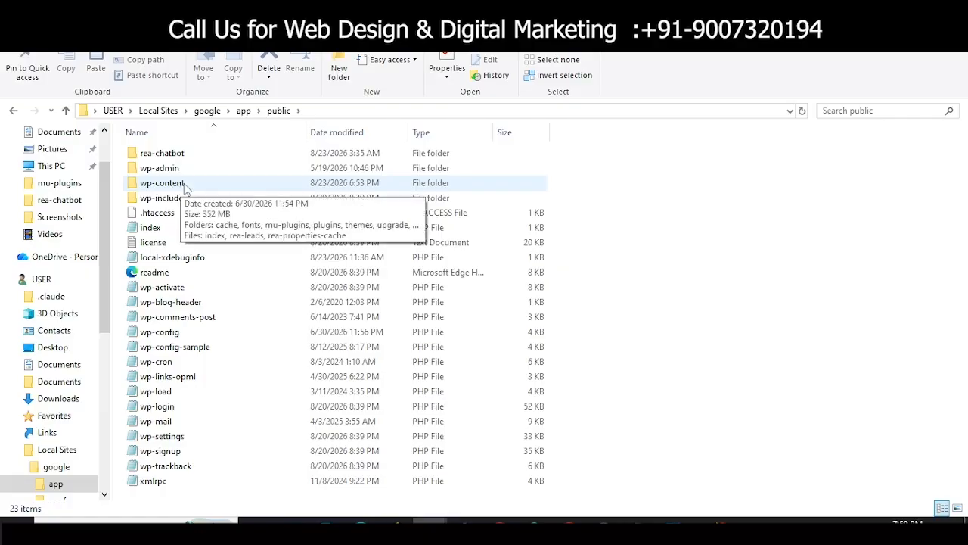
double_click(175, 184)
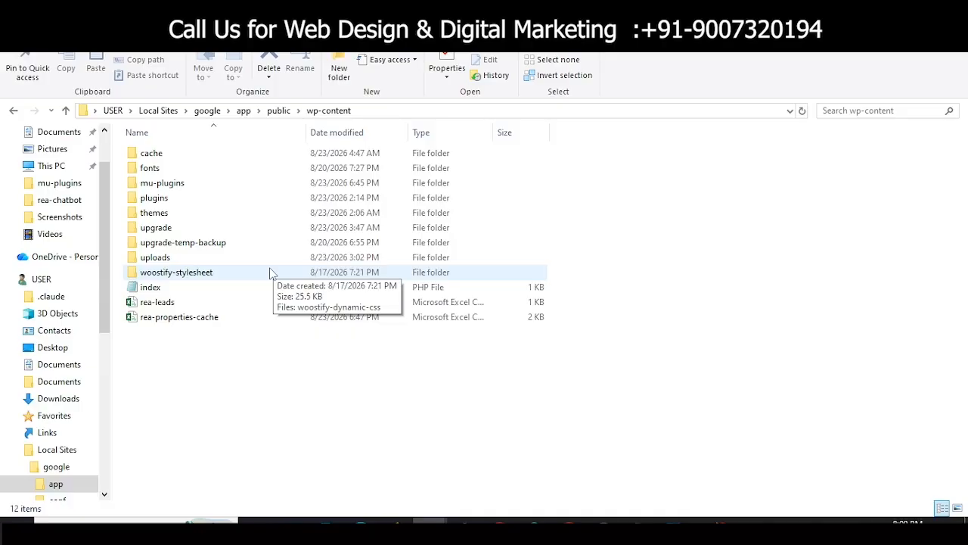
left_click(276, 183)
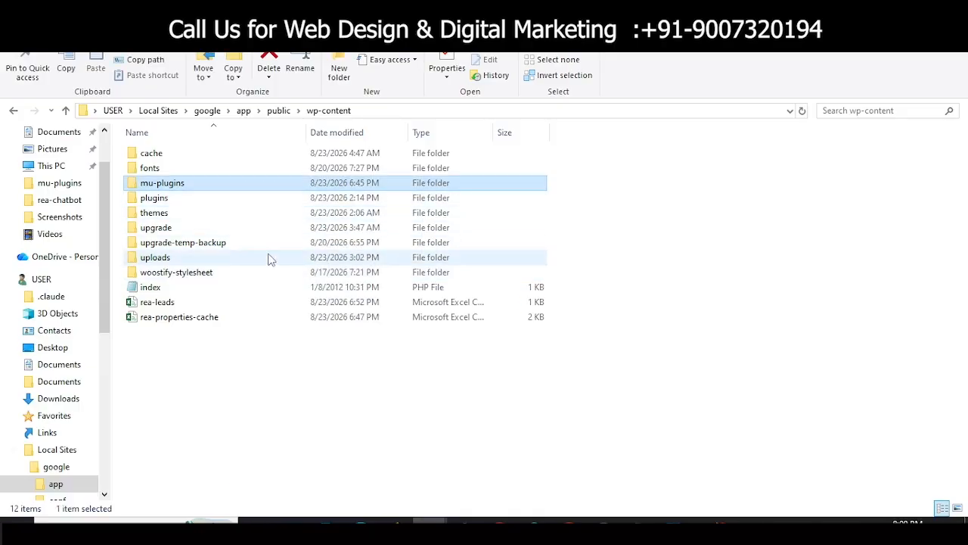
mouse_move(270, 259)
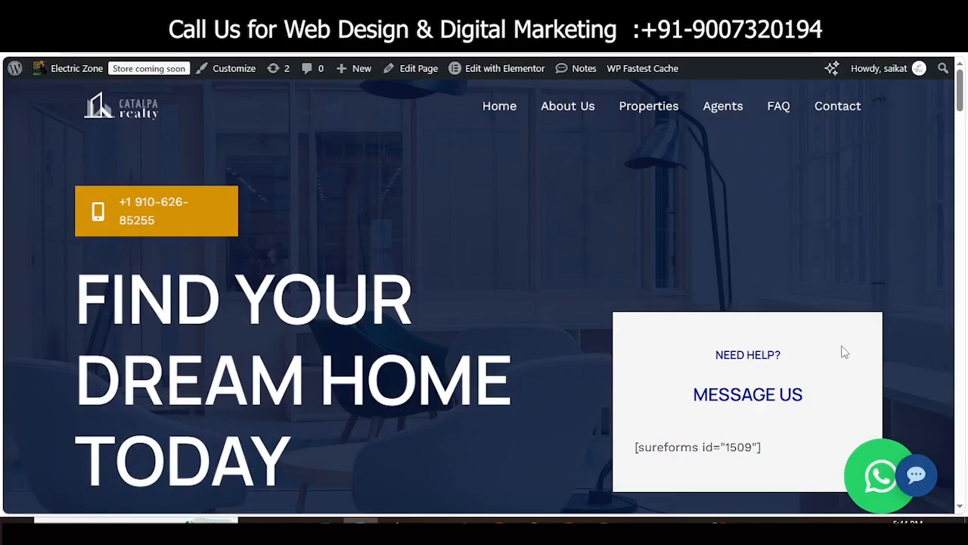
Step: Paste and send the prepared question about a 2-bedroom New Town flat in the property assistant
scroll(837, 353, "down", 3)
scroll(837, 353, "up", 3)
left_click(917, 475)
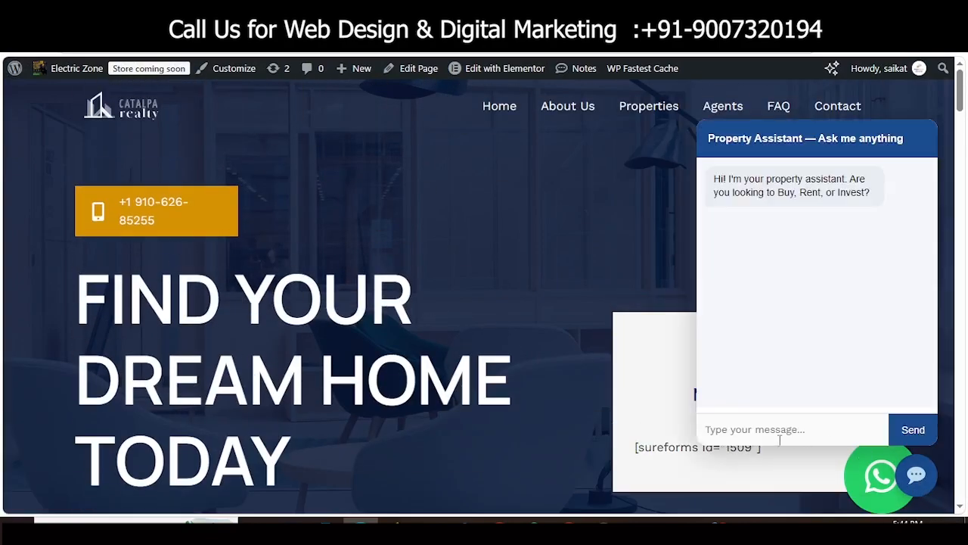
right_click(757, 431)
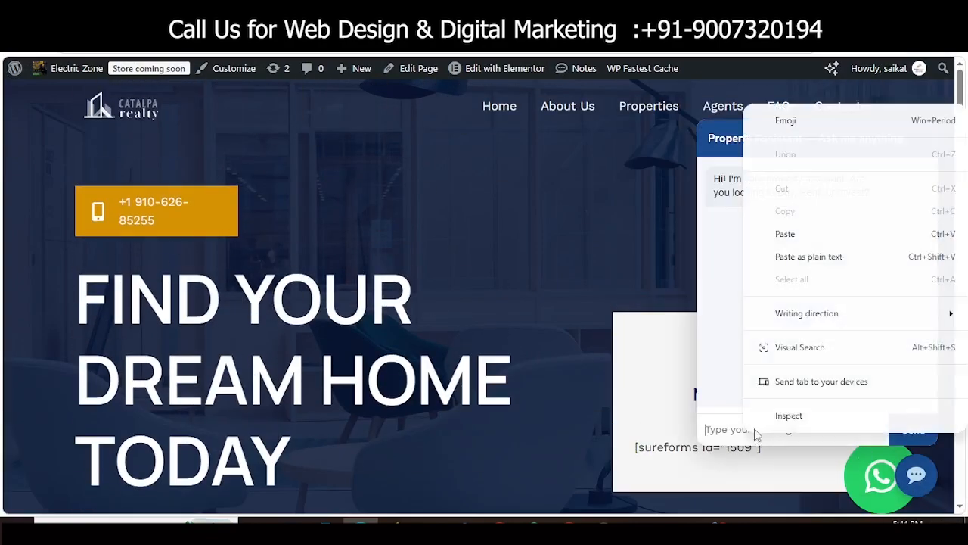
left_click(787, 235)
left_click(913, 428)
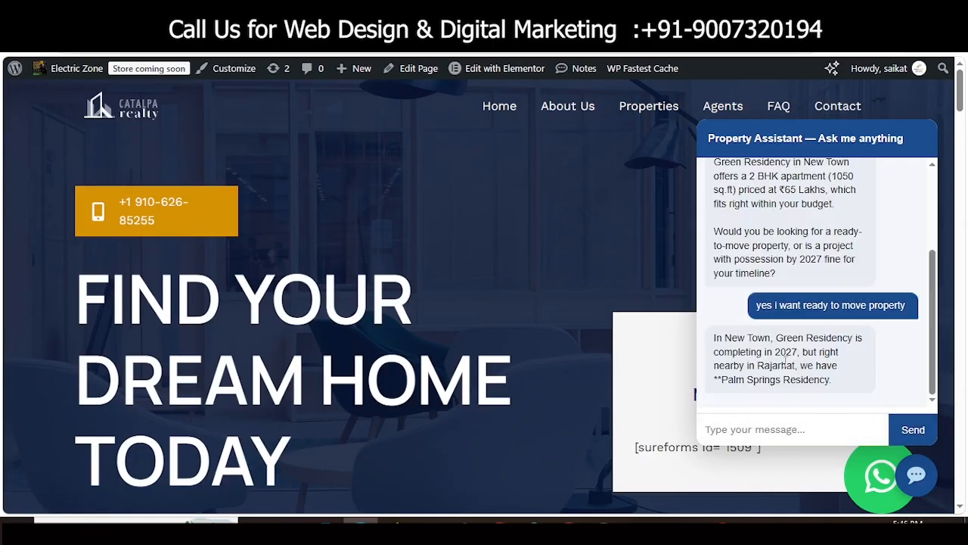
Step: Request a site visit on 28th August 2026, send name and mobile number, and review the replies
type("i want to site visit")
key("Return")
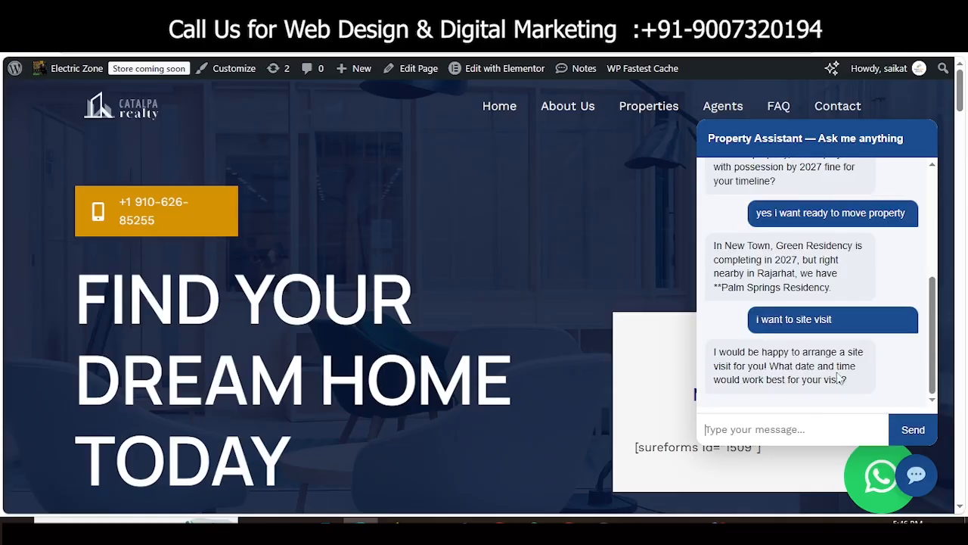
type("28th august,2026.")
key("Return")
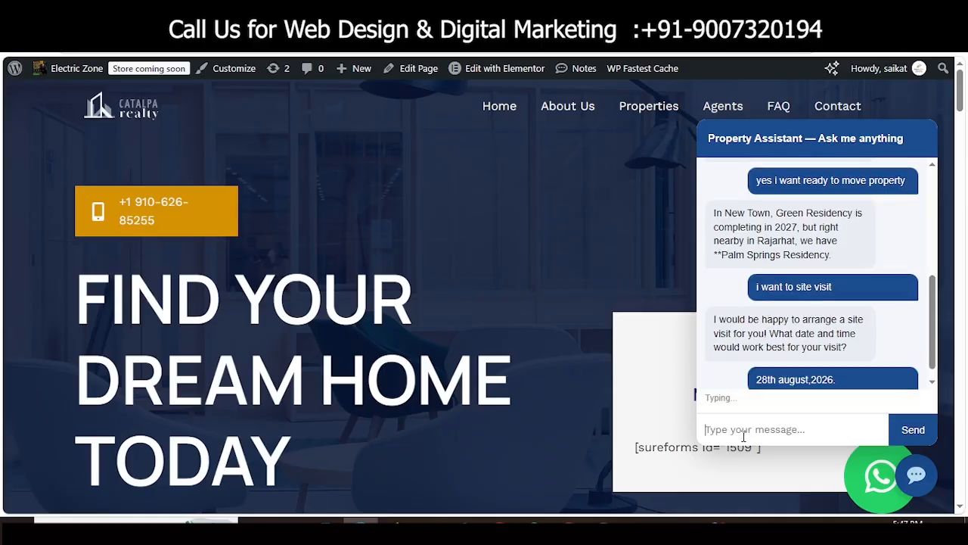
type("my name is saikat, my mobi")
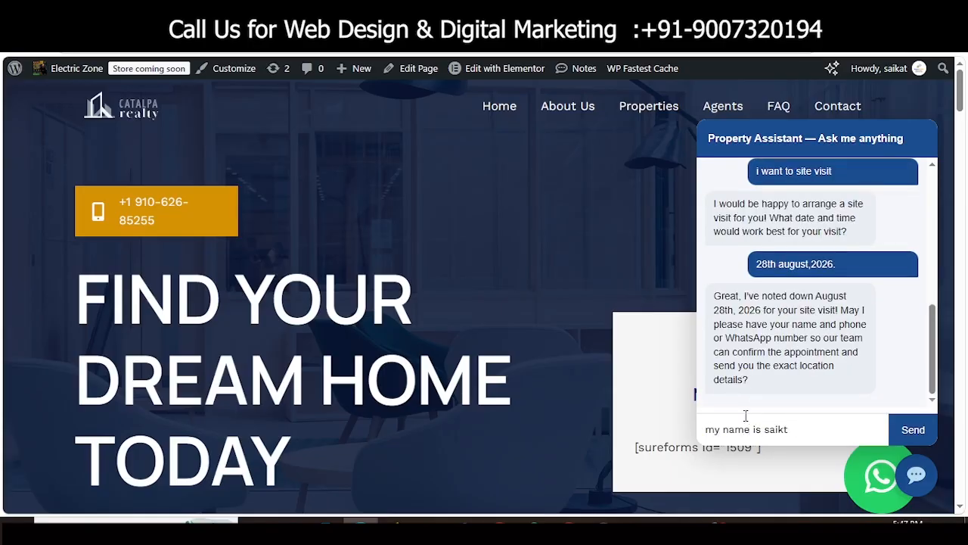
key("Return")
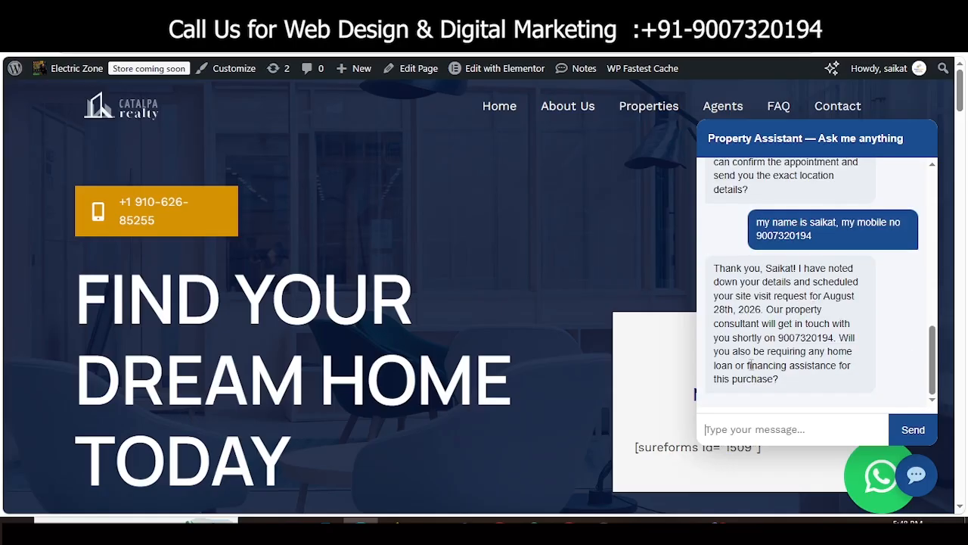
scroll(809, 271, "up", 10)
scroll(787, 280, "down", 5)
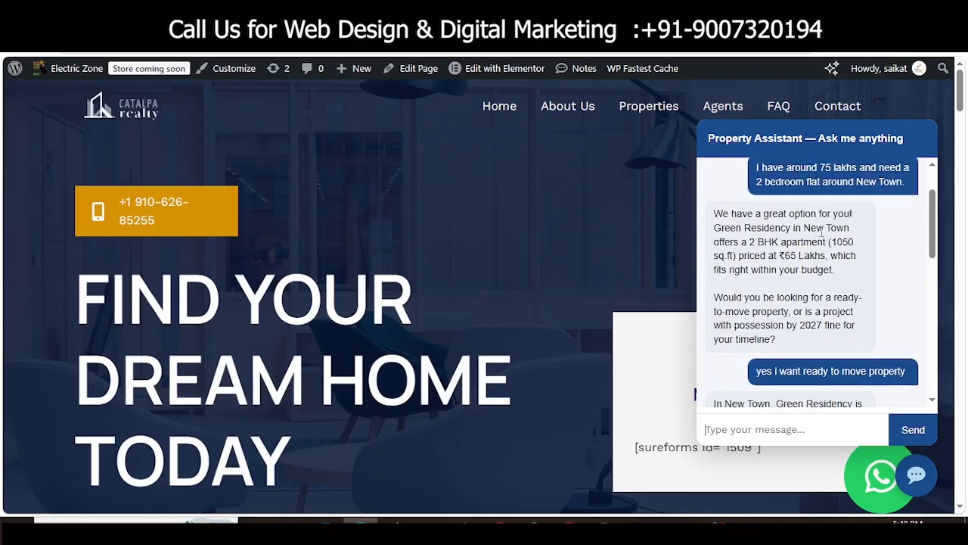
left_click_drag(745, 262, 756, 276)
left_click(815, 287)
scroll(816, 287, "down", 3)
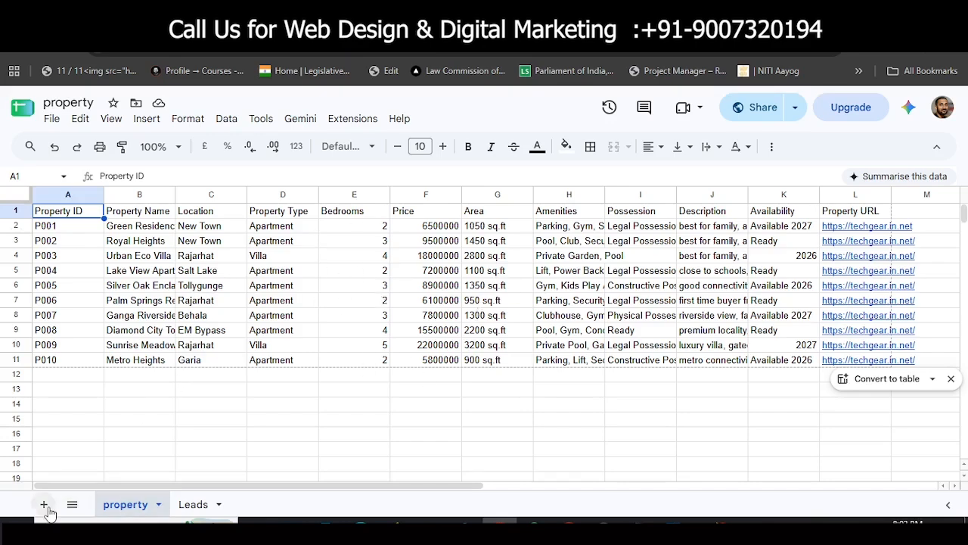
Step: Check all columns of the Leads sheet's two chatbot leads, each scored 75 and WARM
left_click(198, 505)
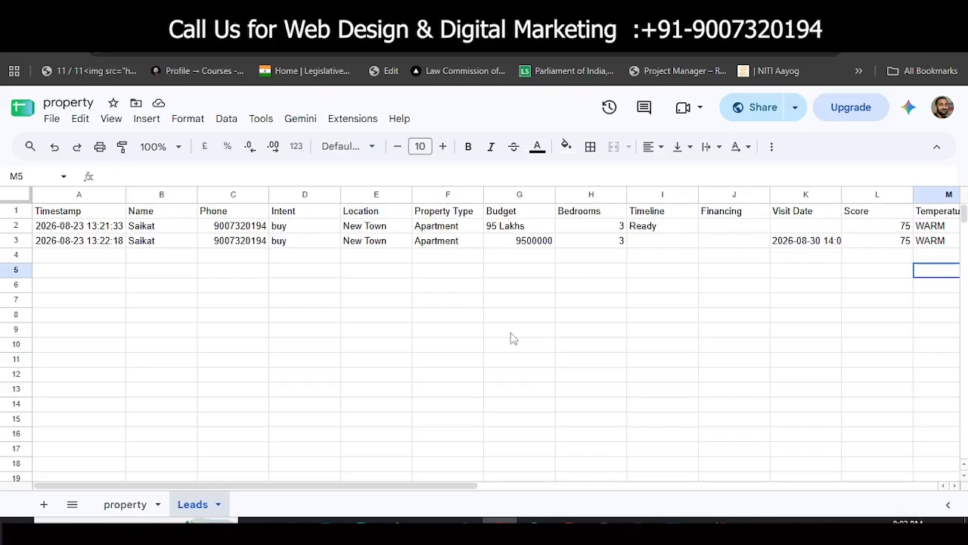
left_click_drag(396, 485, 532, 488)
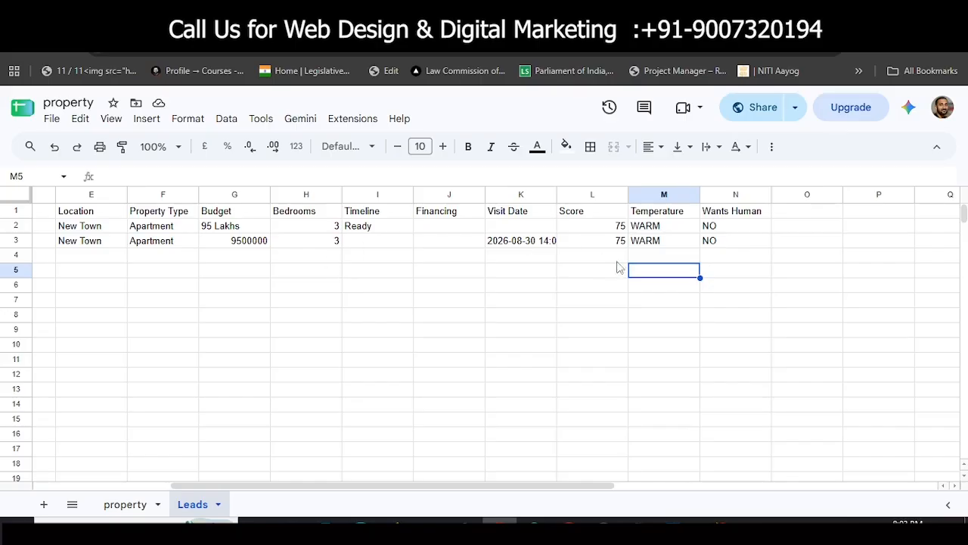
left_click_drag(432, 488, 278, 319)
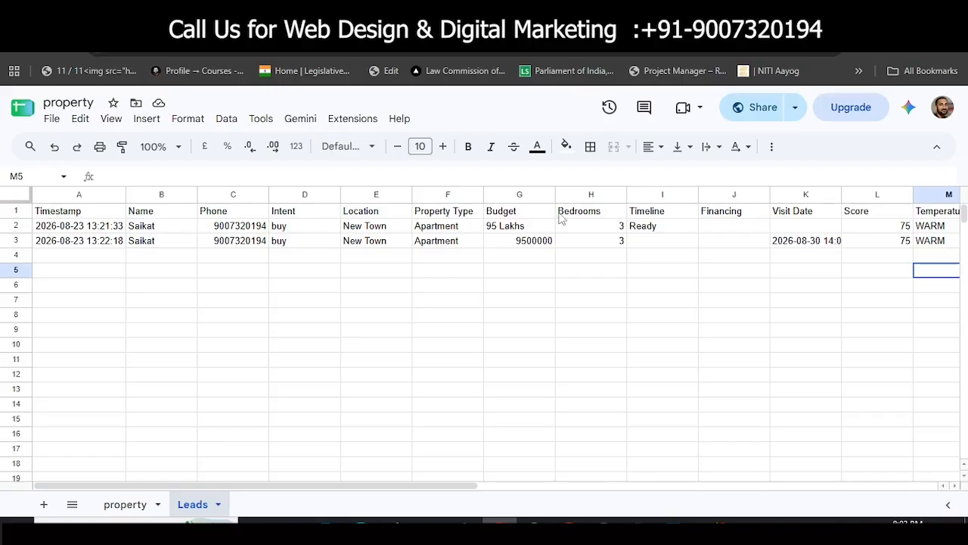
left_click(362, 121)
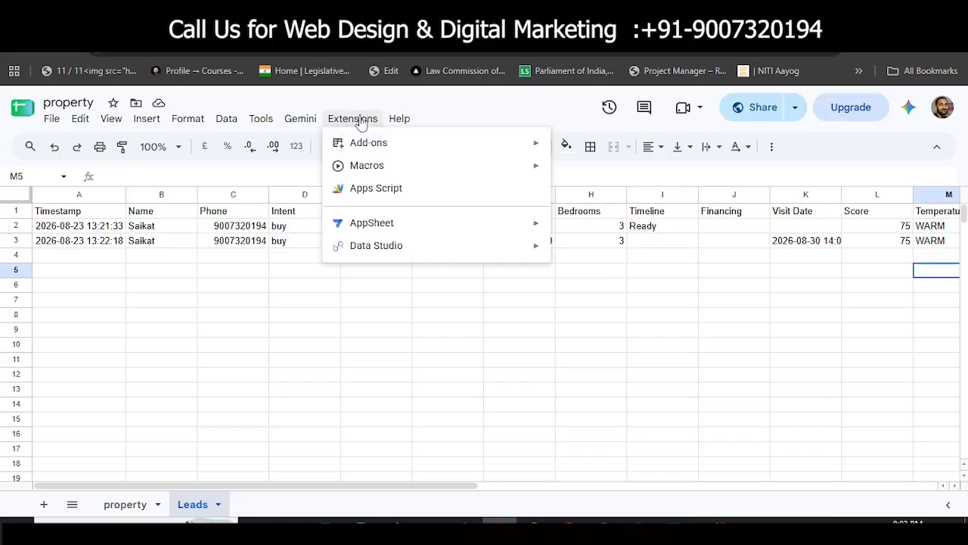
Step: Open Apps Script and replace Code.gs's starter code with the pasted leads webhook script
left_click(377, 188)
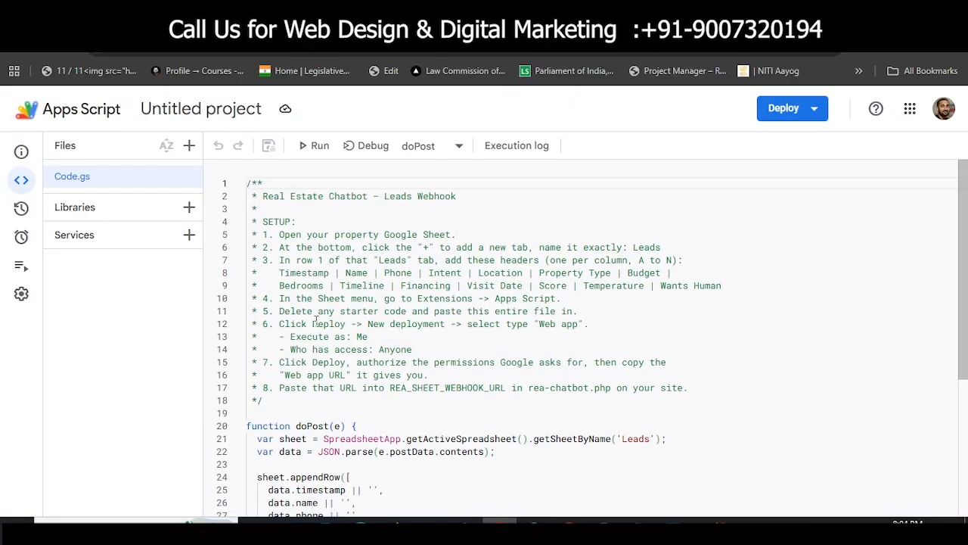
key("ctrl+a")
key("BackSpace")
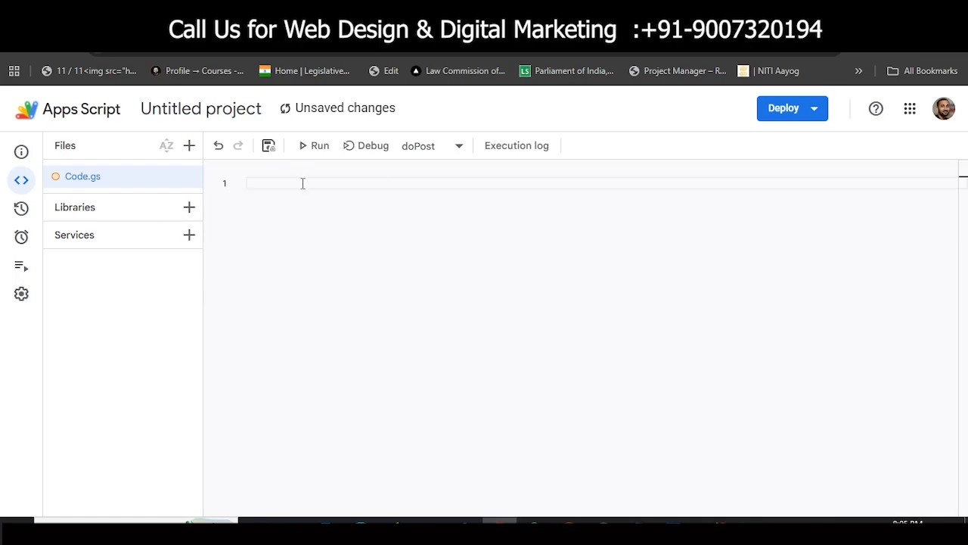
key("ctrl+v")
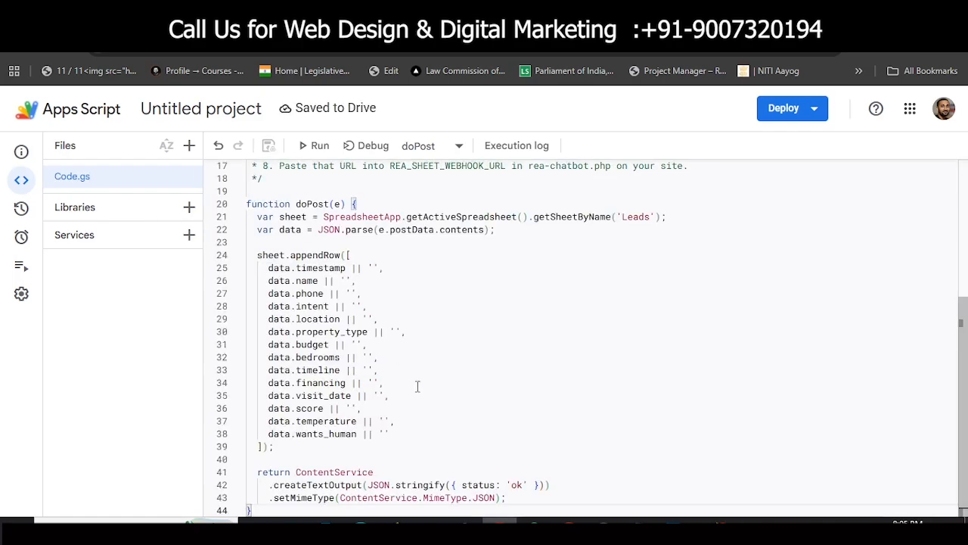
scroll(421, 389, "up", 2)
scroll(462, 308, "up", 2)
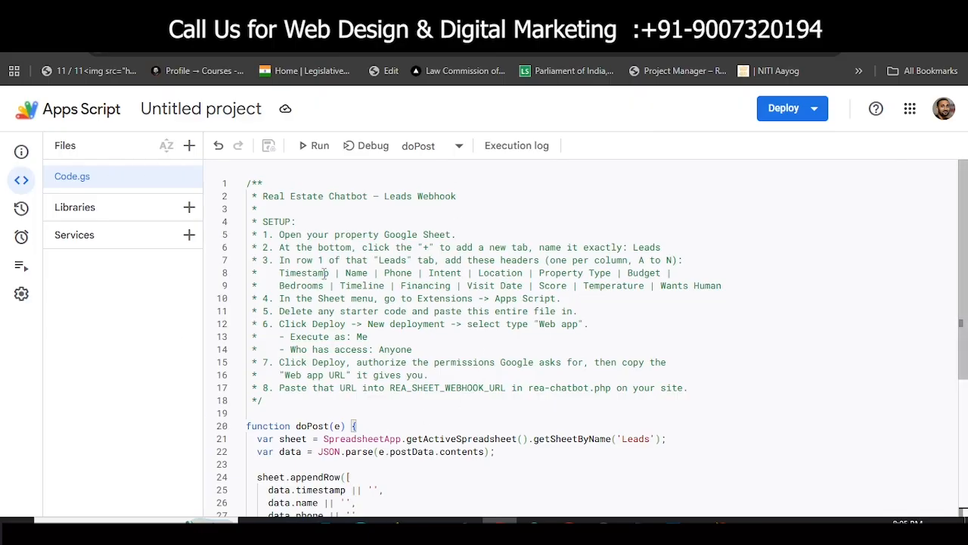
Step: Start a new Web app deployment with the description 'real chat boat'
left_click(789, 114)
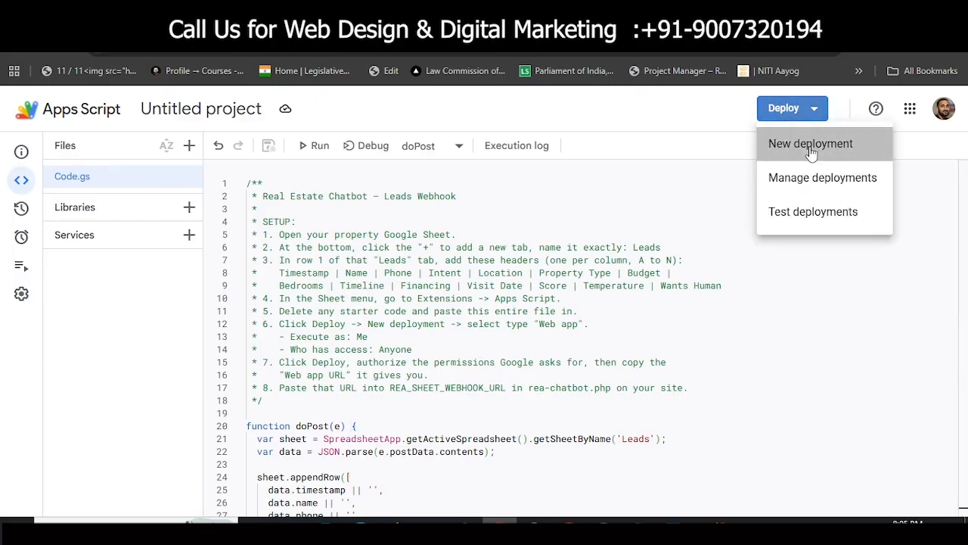
left_click(810, 146)
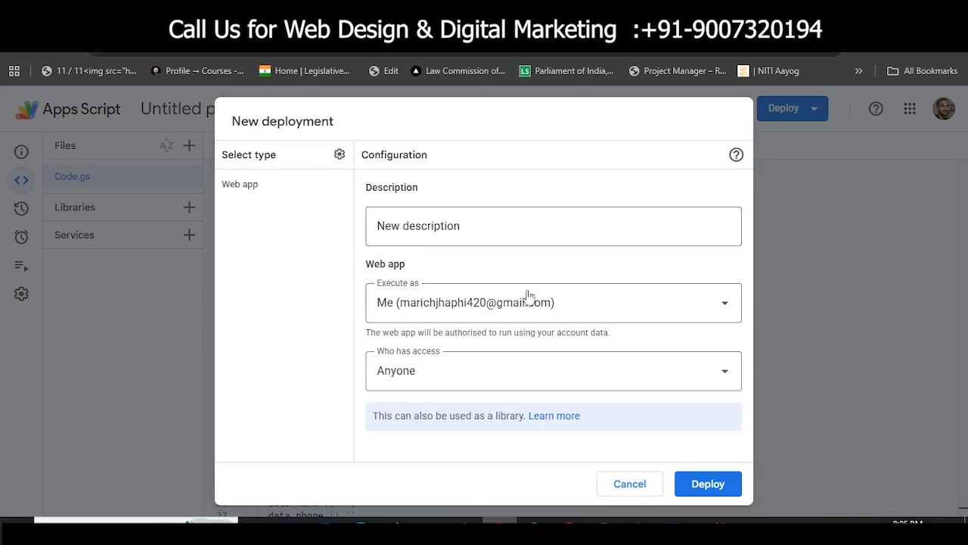
left_click(340, 155)
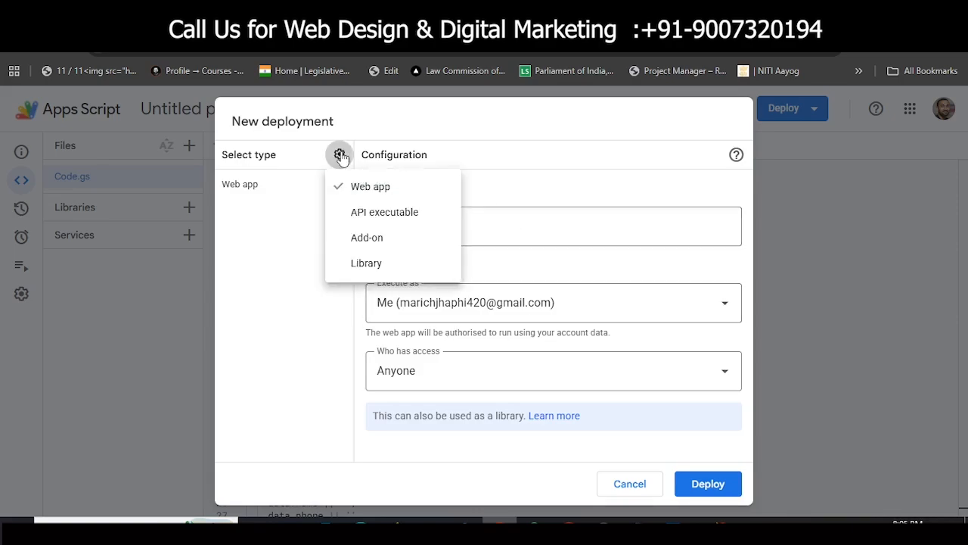
left_click(340, 155)
left_click(340, 155)
left_click(340, 155)
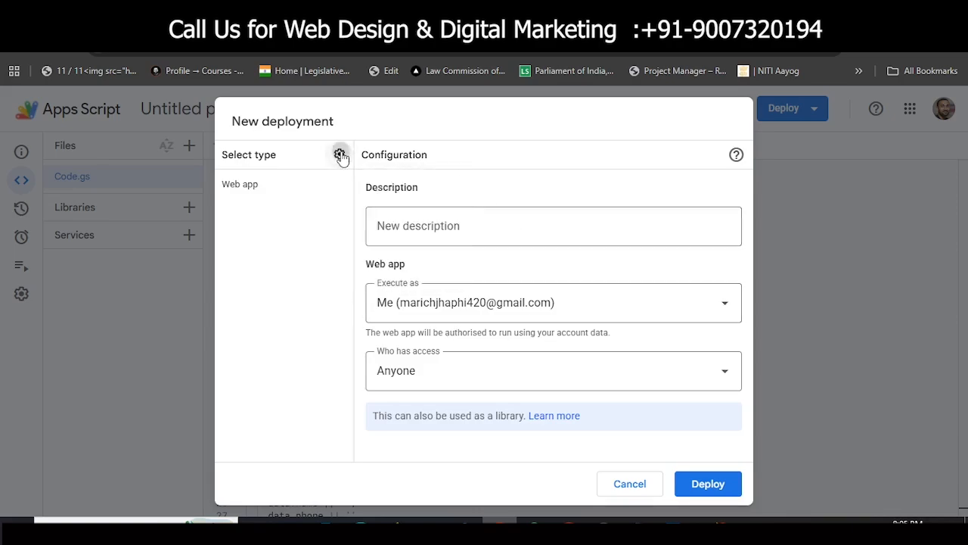
left_click(340, 155)
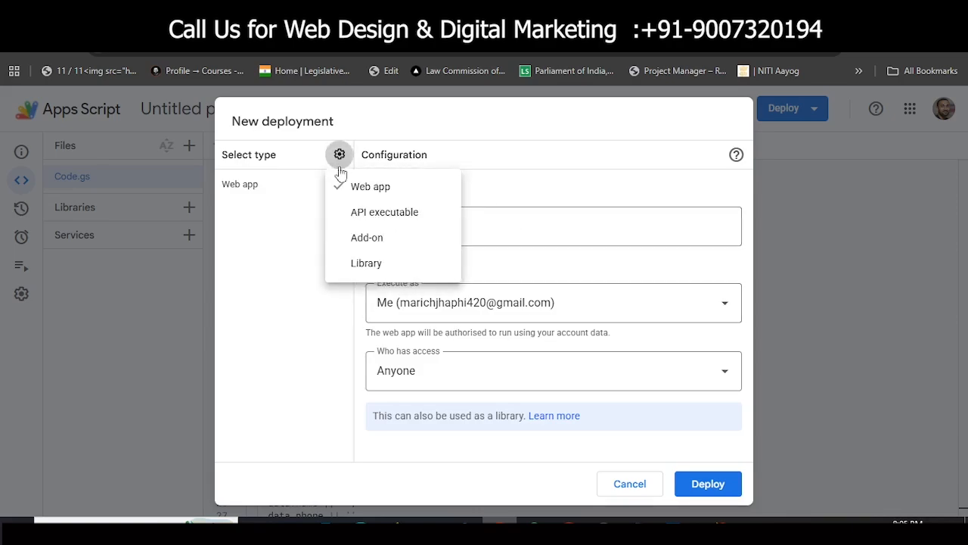
left_click(376, 191)
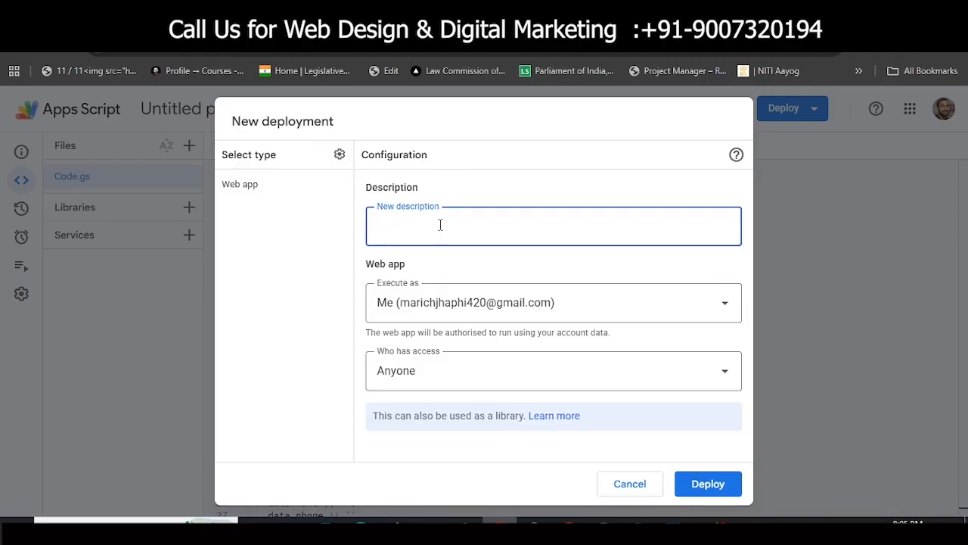
type("real chat boat")
Step: Deploy it with Execute as Me and Who has access set to Anyone
left_click(448, 313)
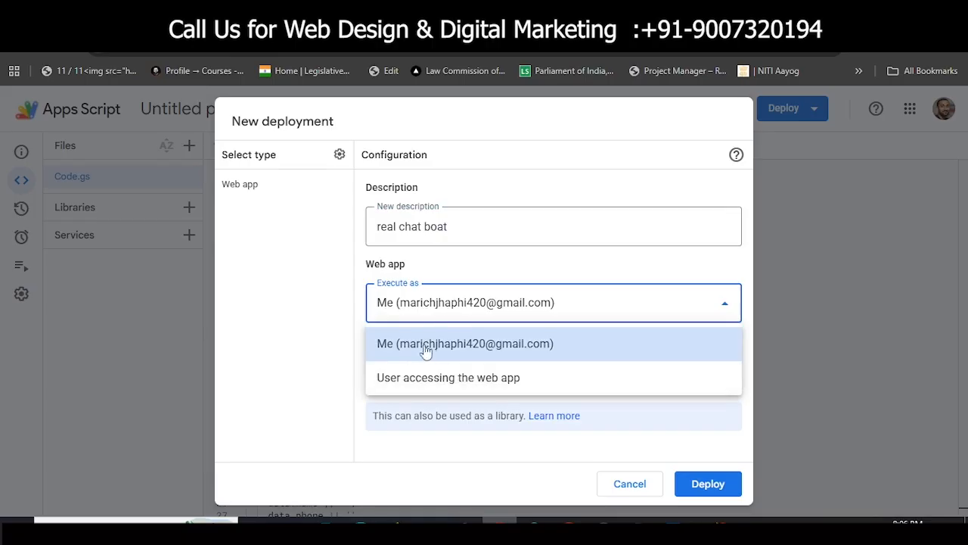
left_click(357, 300)
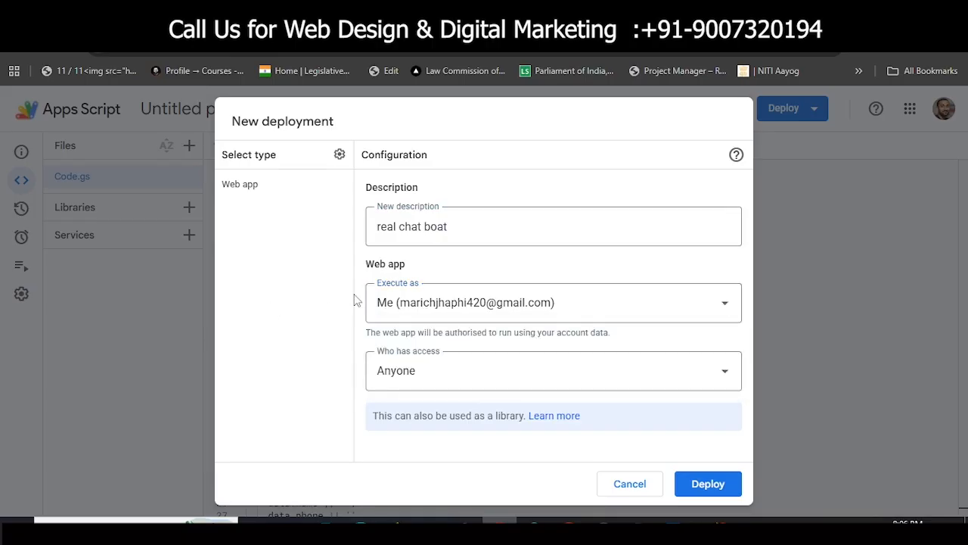
left_click(414, 375)
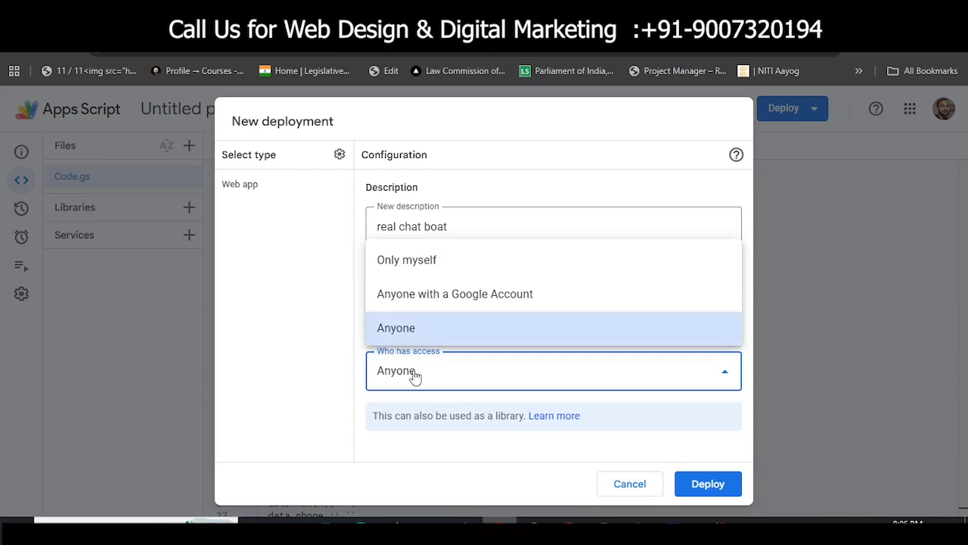
left_click(415, 374)
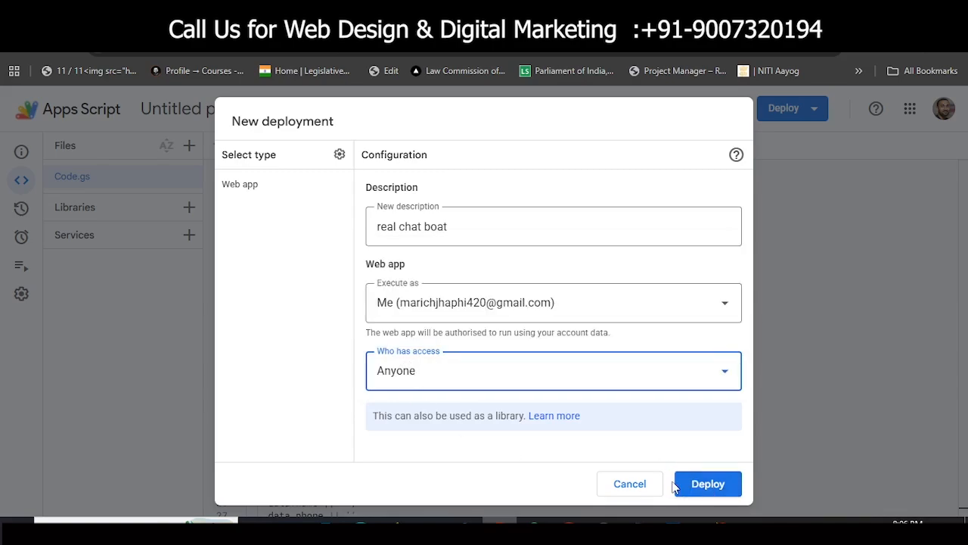
left_click(704, 484)
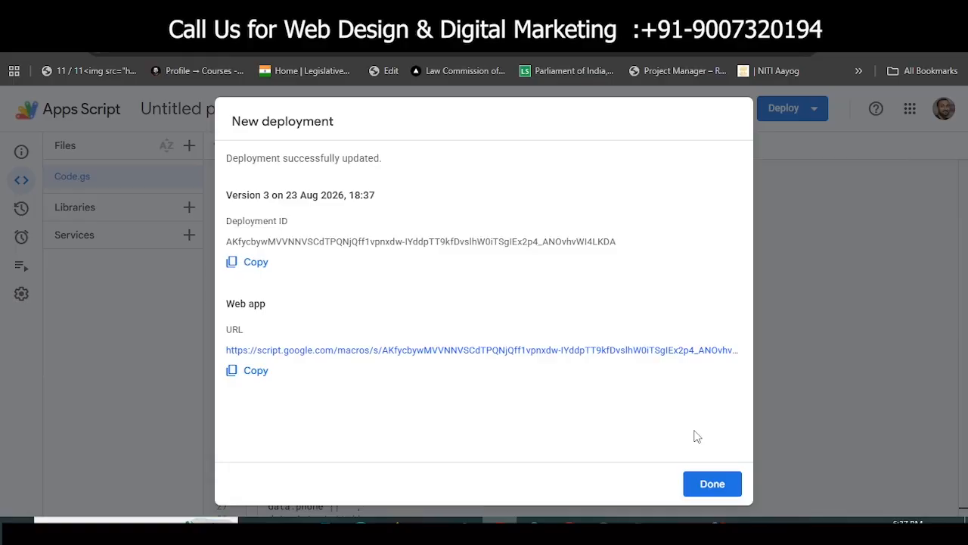
Step: Copy the Web app URL and close the deployment summary with Done
left_click(254, 378)
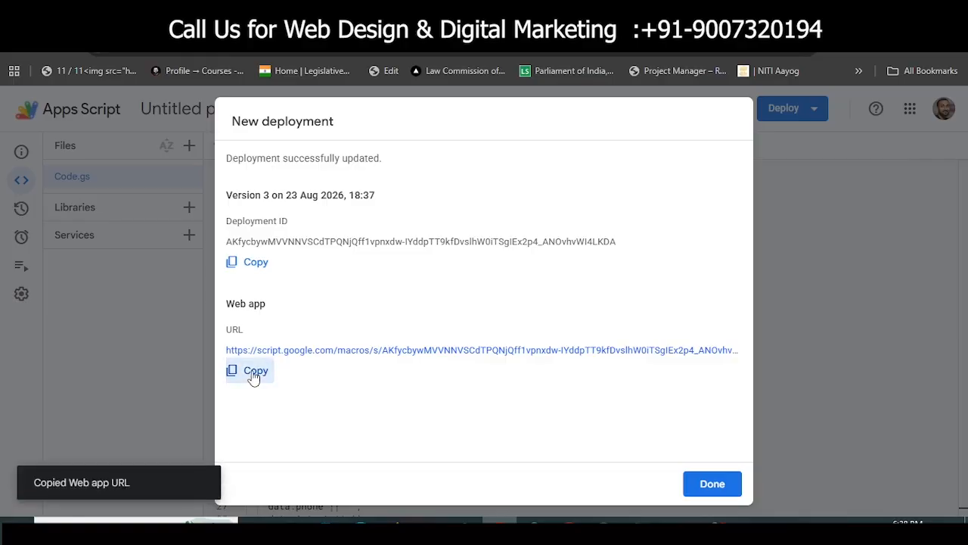
left_click(253, 376)
left_click(712, 486)
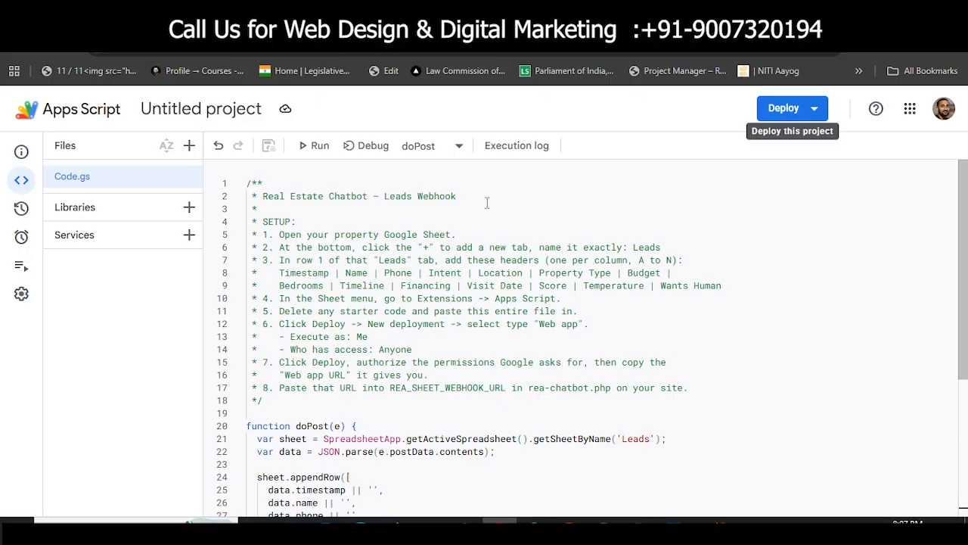
Step: Scroll through the Code.gs setup comments, then switch to the WordPress admin Dashboard tab
scroll(391, 335, "down", 1)
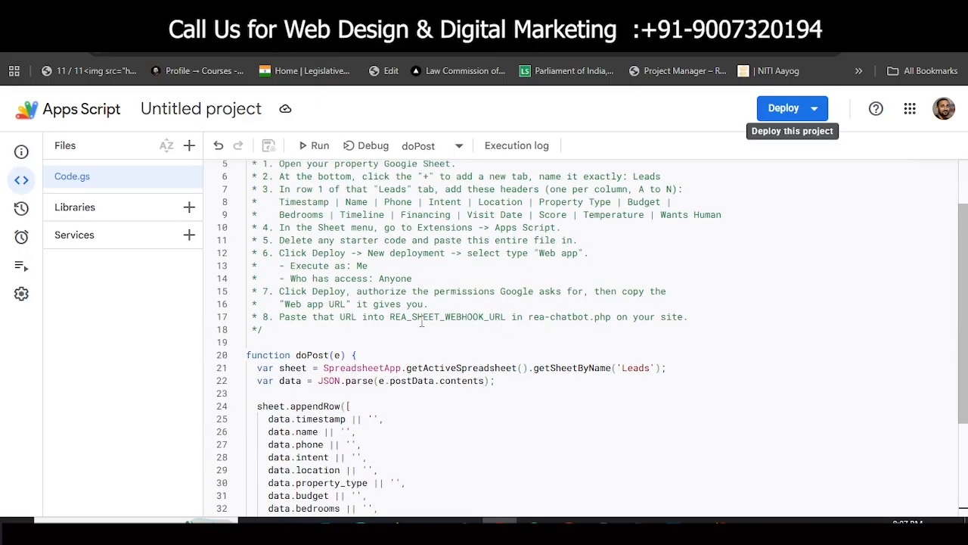
scroll(517, 327, "up", 1)
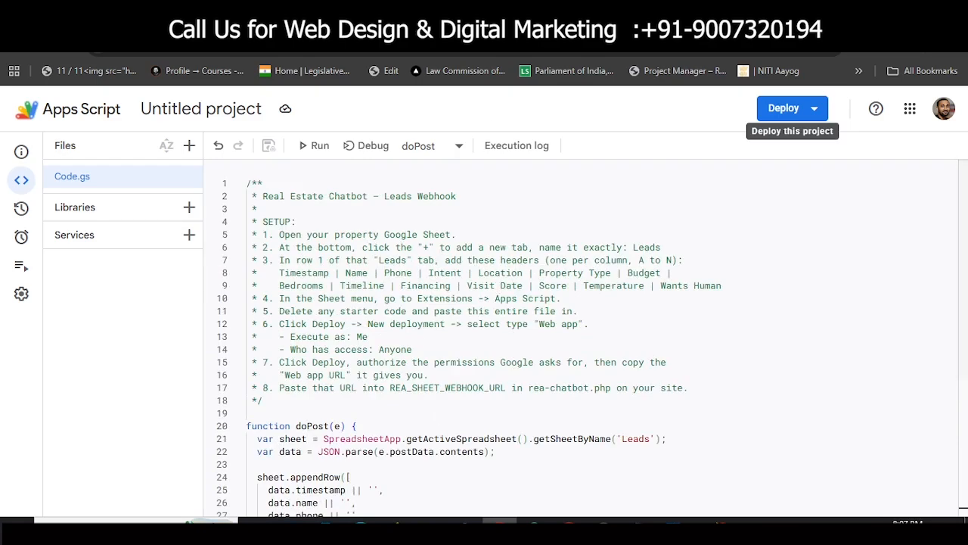
left_click(463, 16)
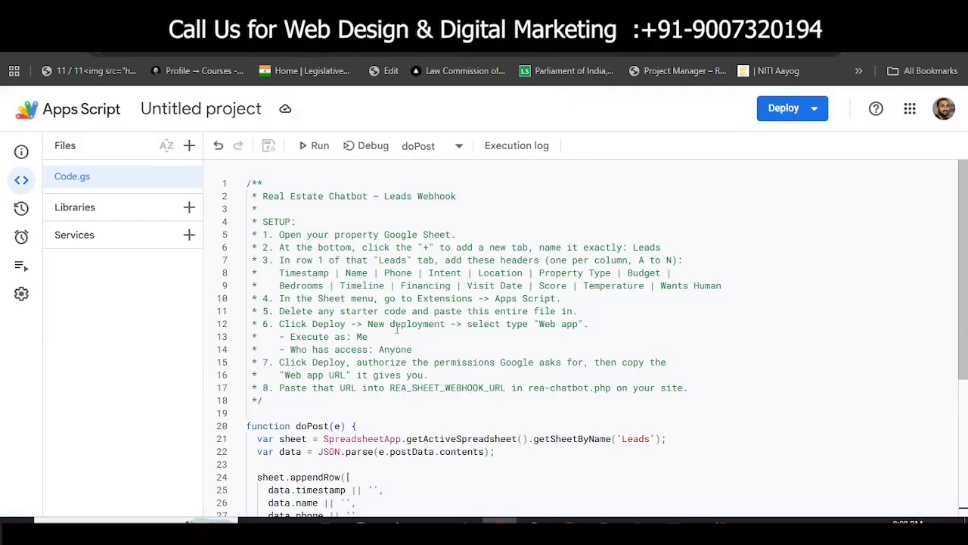
scroll(509, 298, "down", 3)
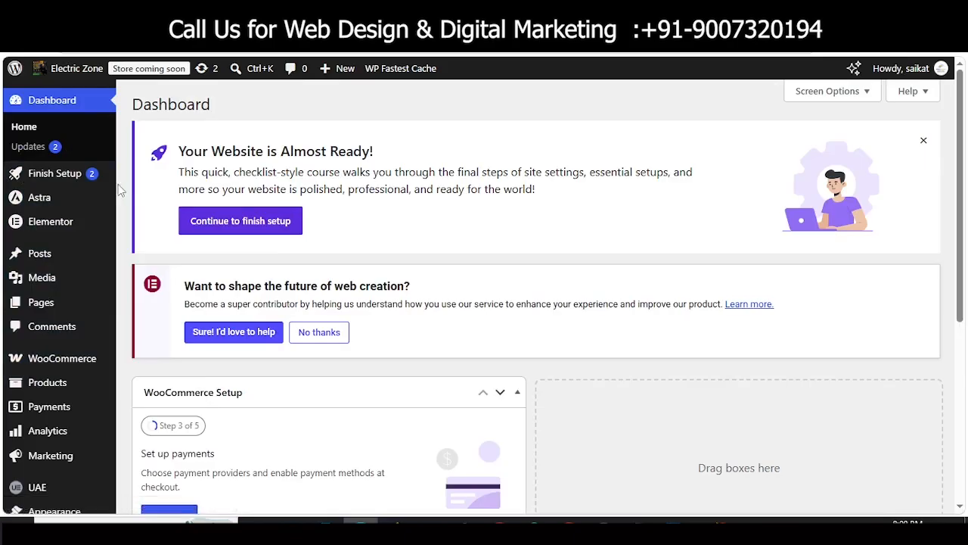
Step: From Pages > All Pages, open Home's 'Edit with Elementor' link in a new tab
mouse_move(42, 302)
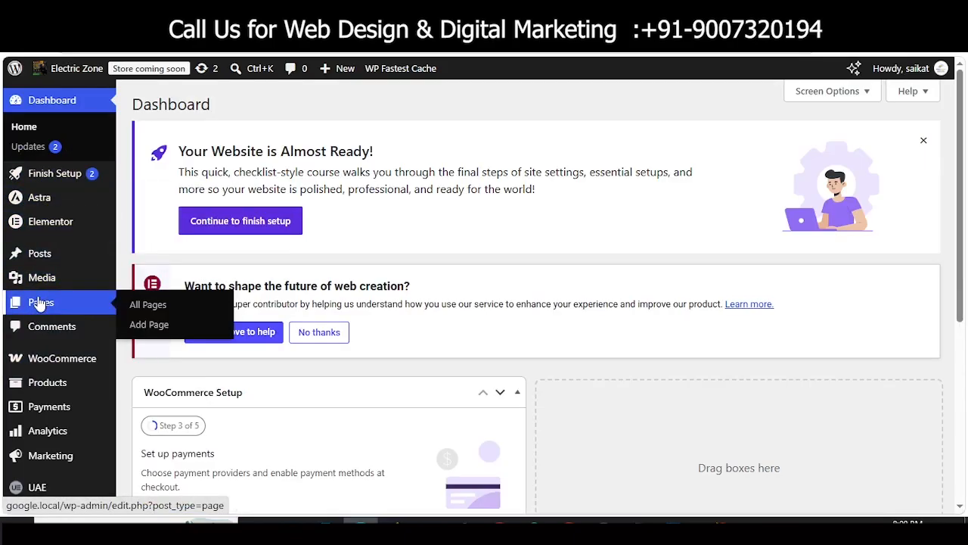
left_click(161, 309)
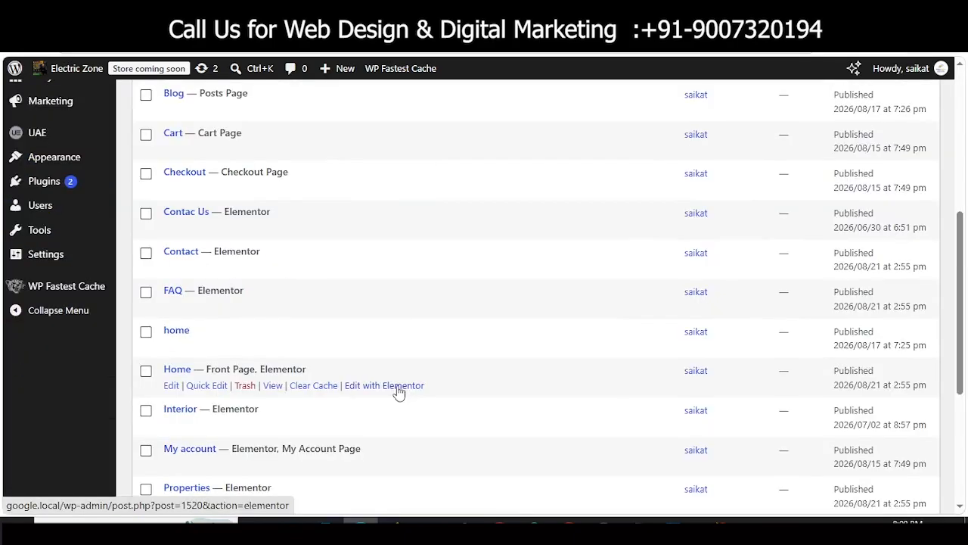
right_click(399, 393)
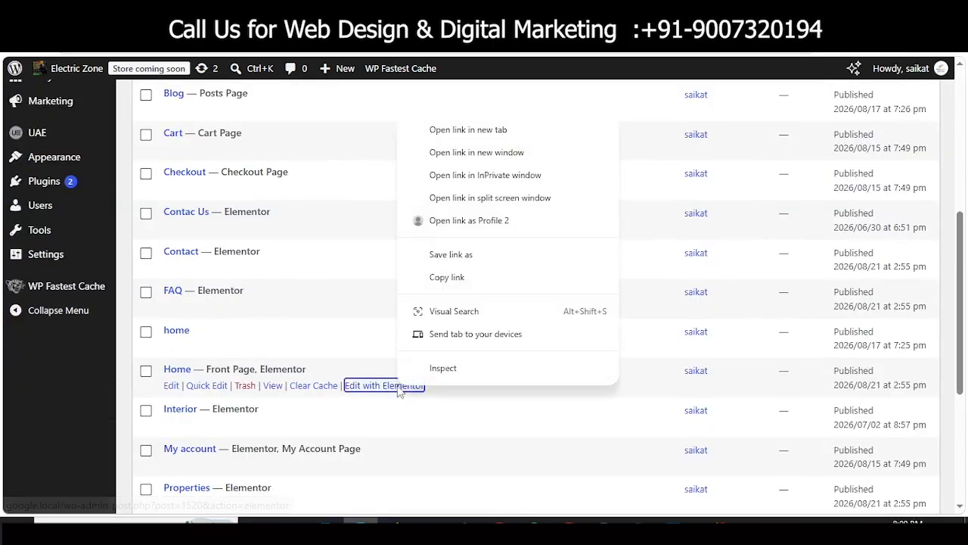
left_click(461, 130)
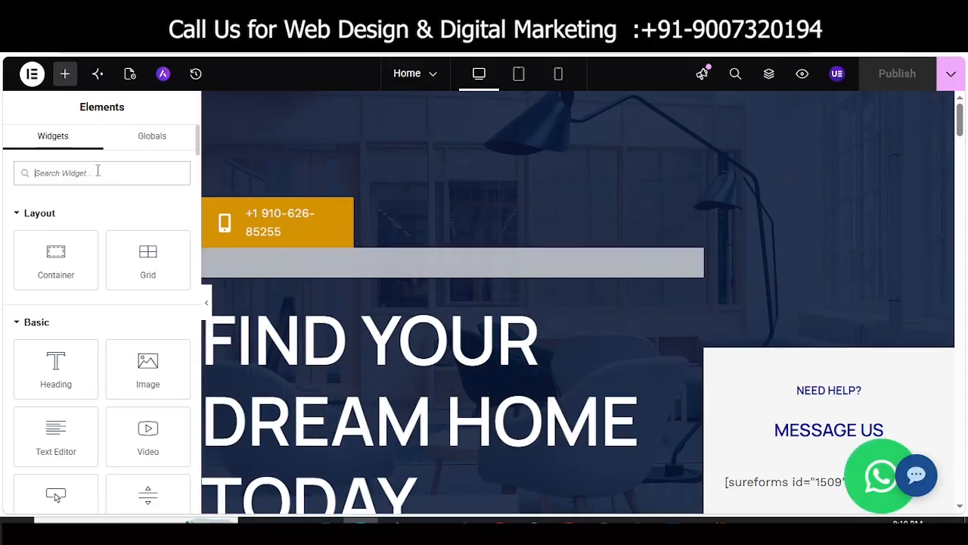
Step: Drop an HTML widget holding the pasted chat widget code onto Home, publish, and preview
type("html")
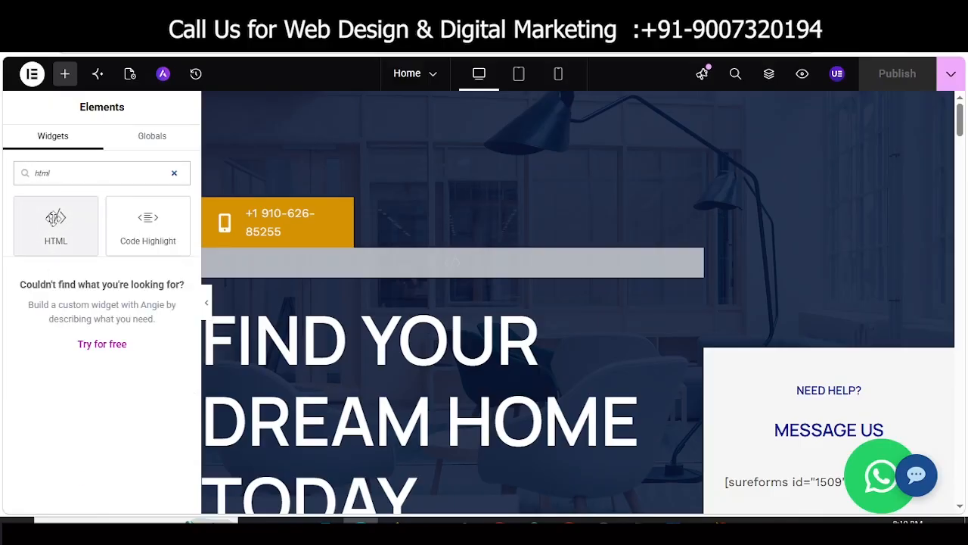
left_click_drag(53, 219, 406, 292)
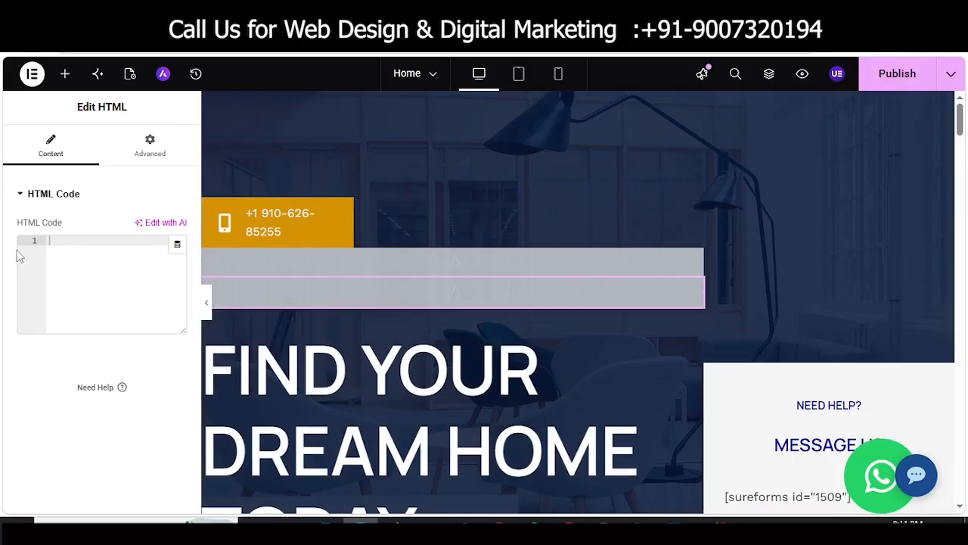
key("ctrl+v")
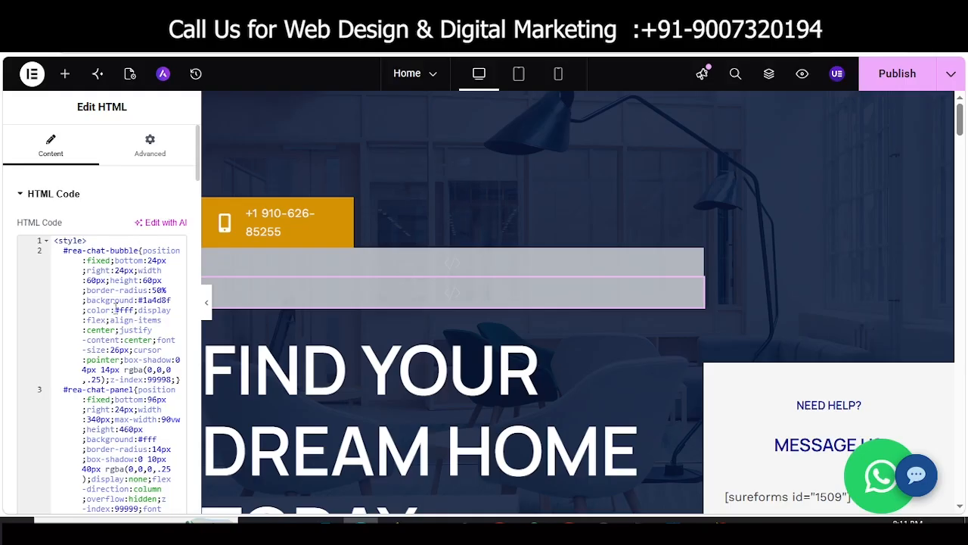
left_click(882, 85)
left_click(803, 74)
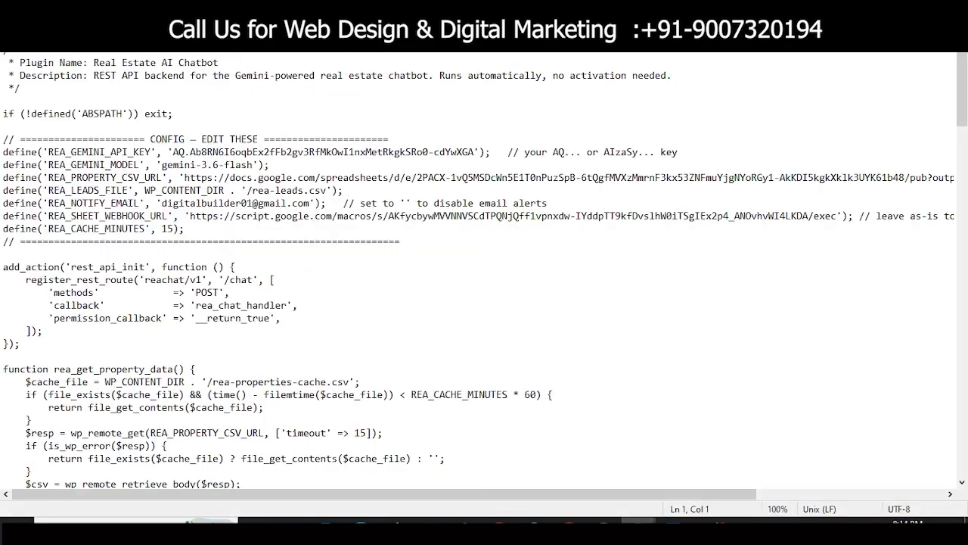
Step: Save rea-chatbot.php as All Files into mu-plugins, then open the homepage's Property Assistant chat
left_click(11, 23)
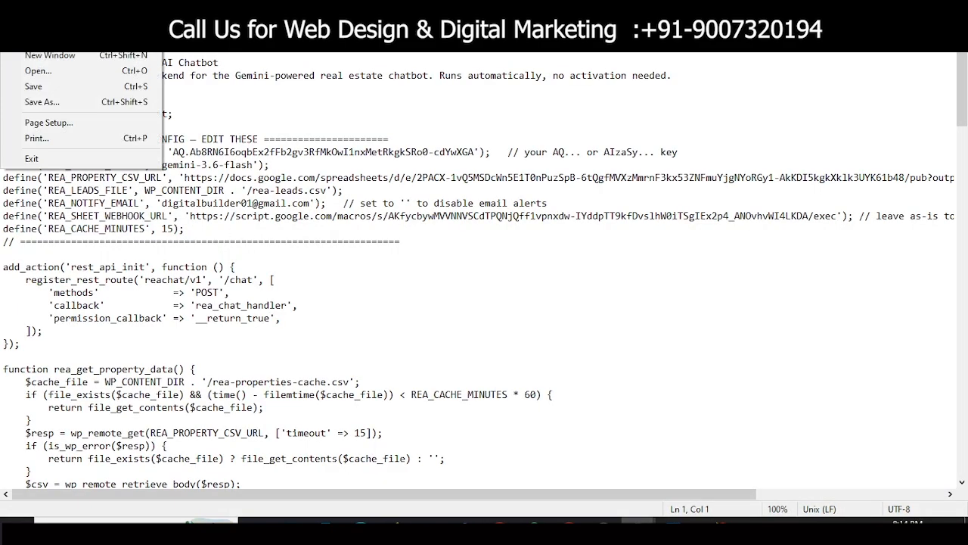
left_click(41, 105)
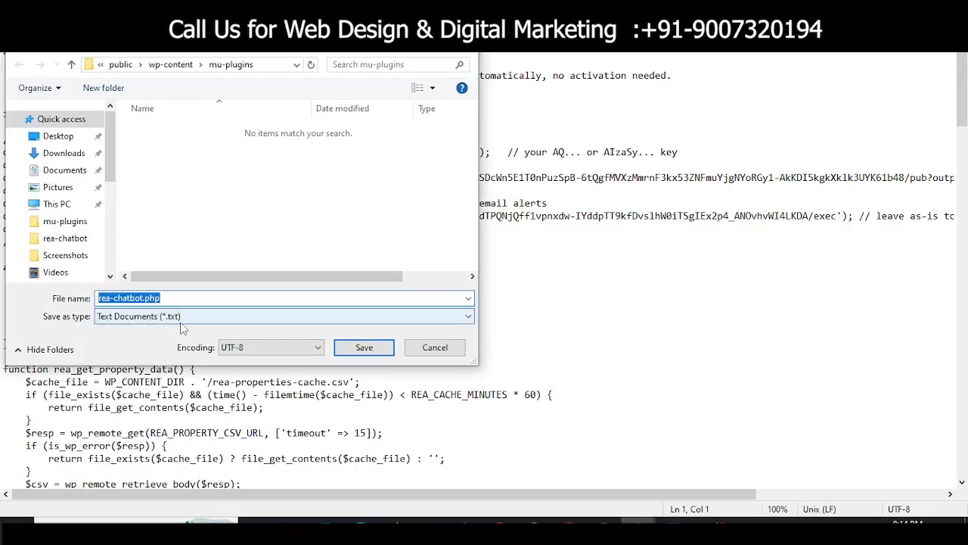
left_click(172, 321)
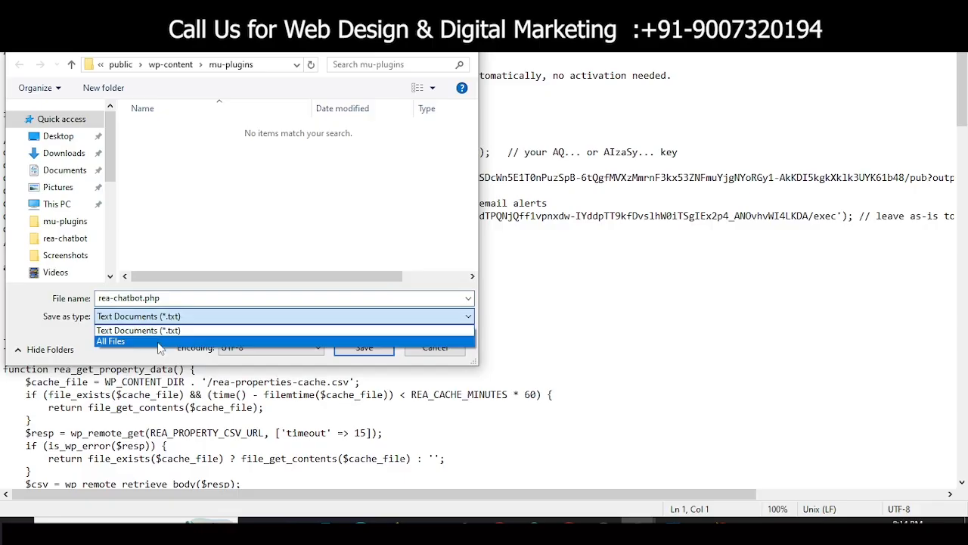
left_click(158, 342)
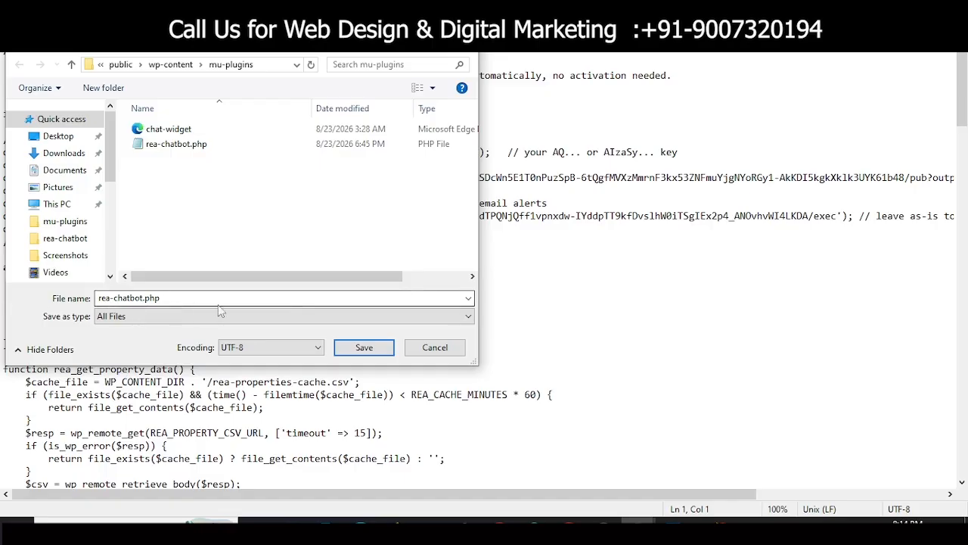
left_click(363, 349)
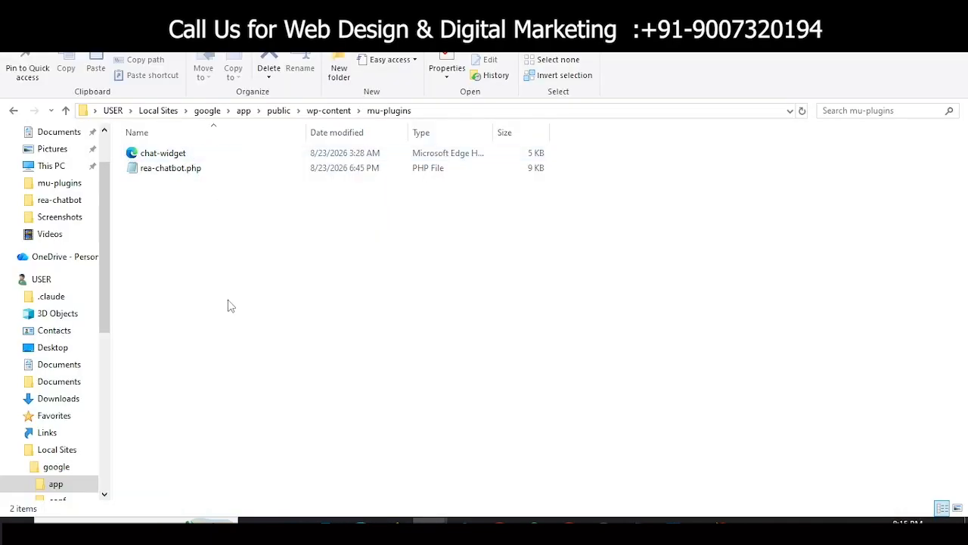
left_click(363, 522)
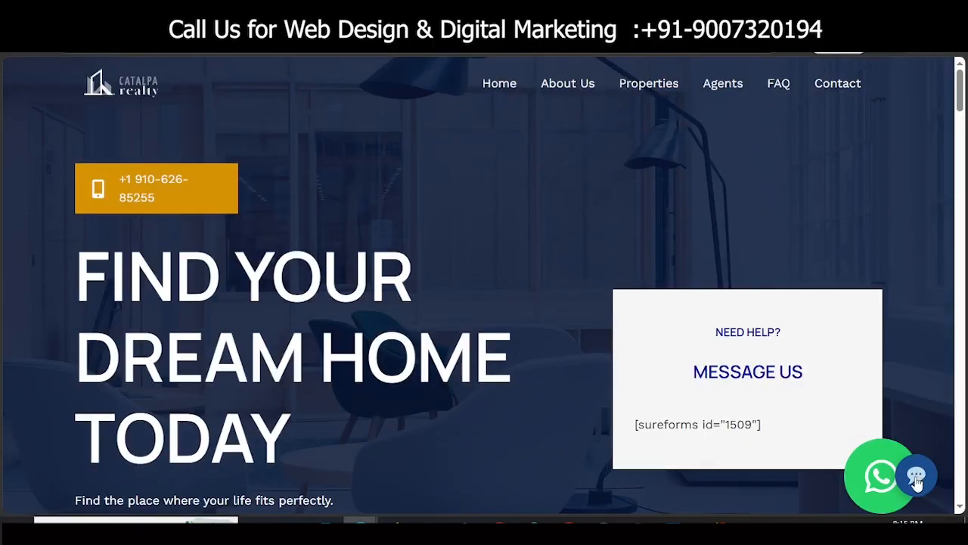
left_click(917, 478)
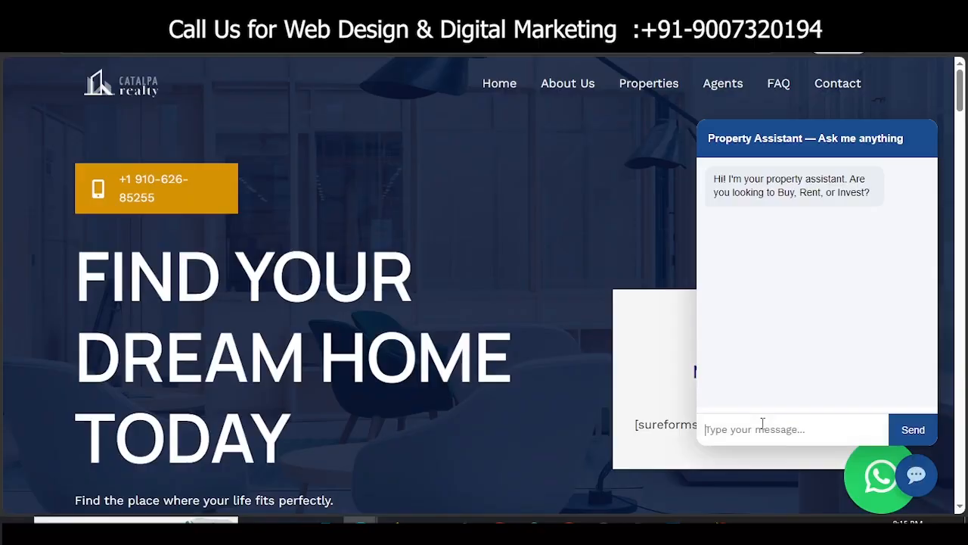
Step: Tell the assistant you want to buy in New Town with a 70 lakhs budget
type("h")
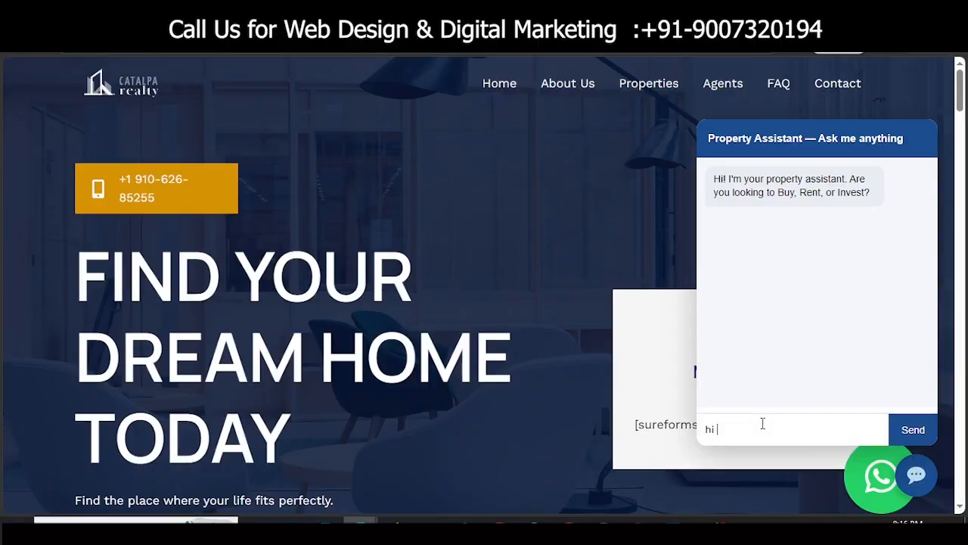
type("i I want to buy a property")
key("Return")
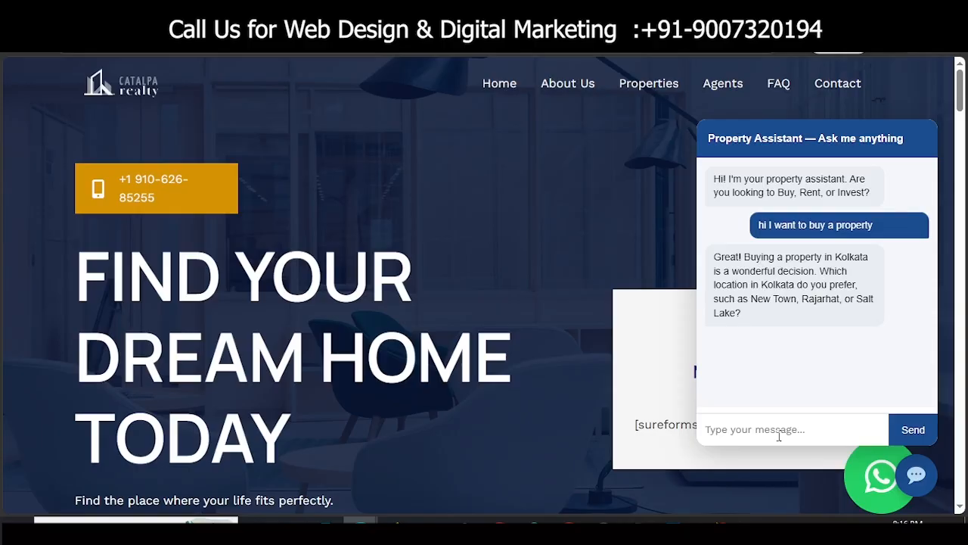
type("i want to ")
type("bu")
type("y a prop")
type("erty ")
type("in new")
type("town. my")
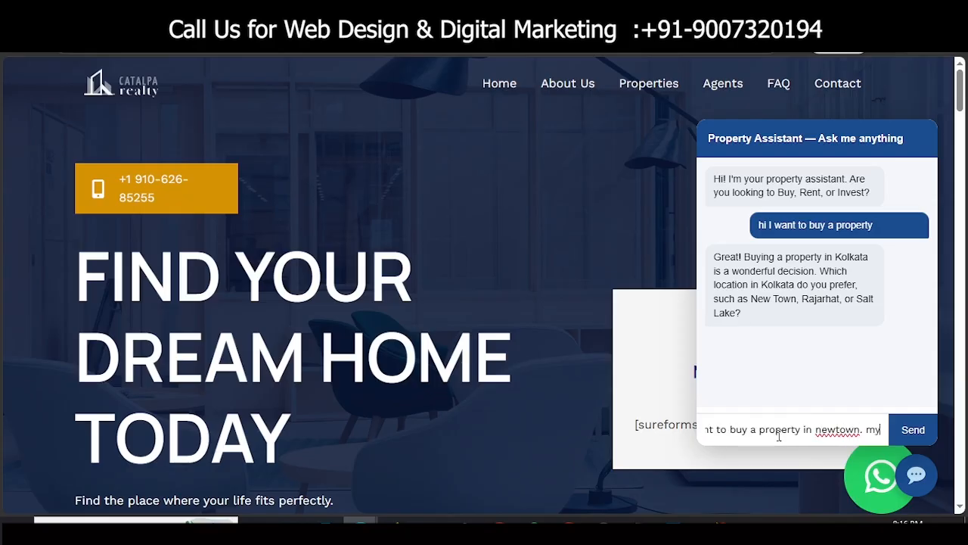
type(" budget is ")
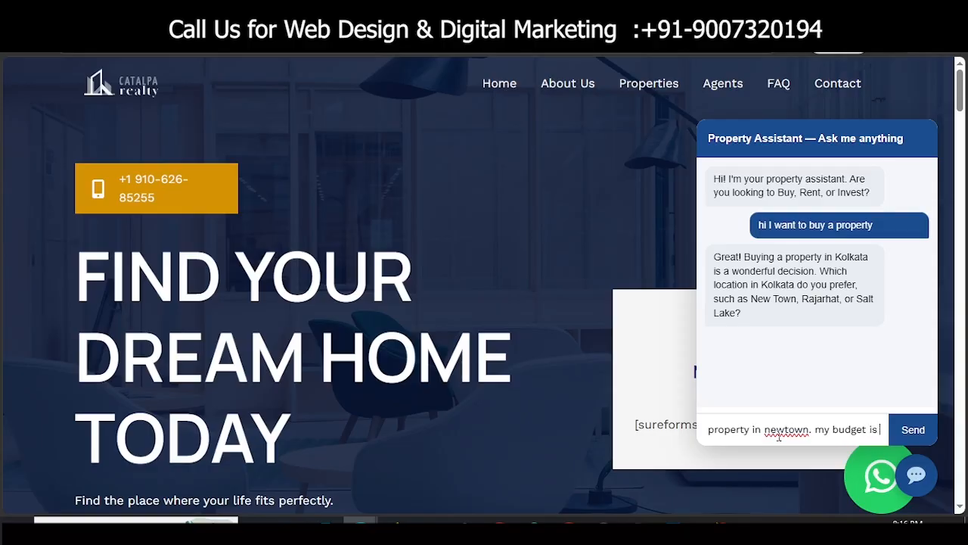
type("70lakhs")
key("Return")
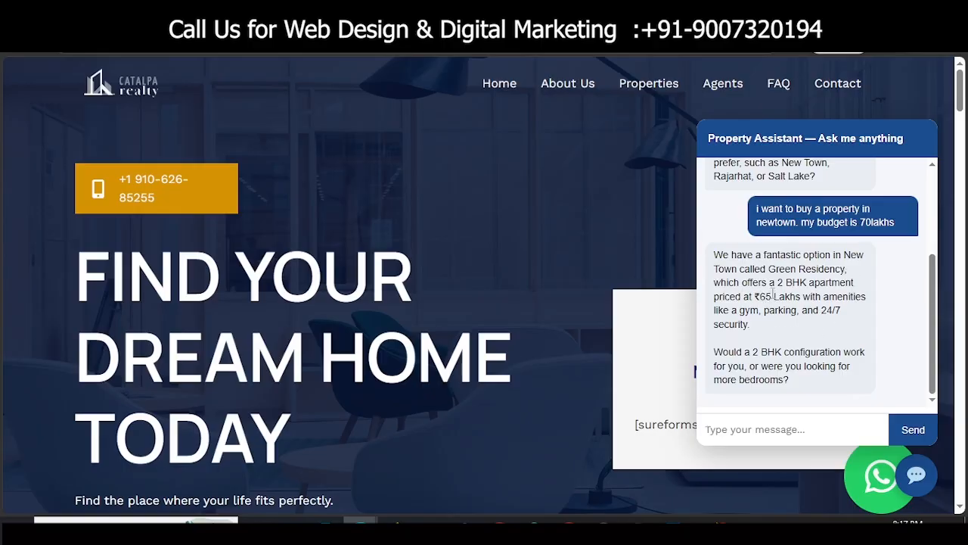
Step: Reply asking for a ready-to-move 2-bedroom flat instead
left_click_drag(777, 284, 807, 287)
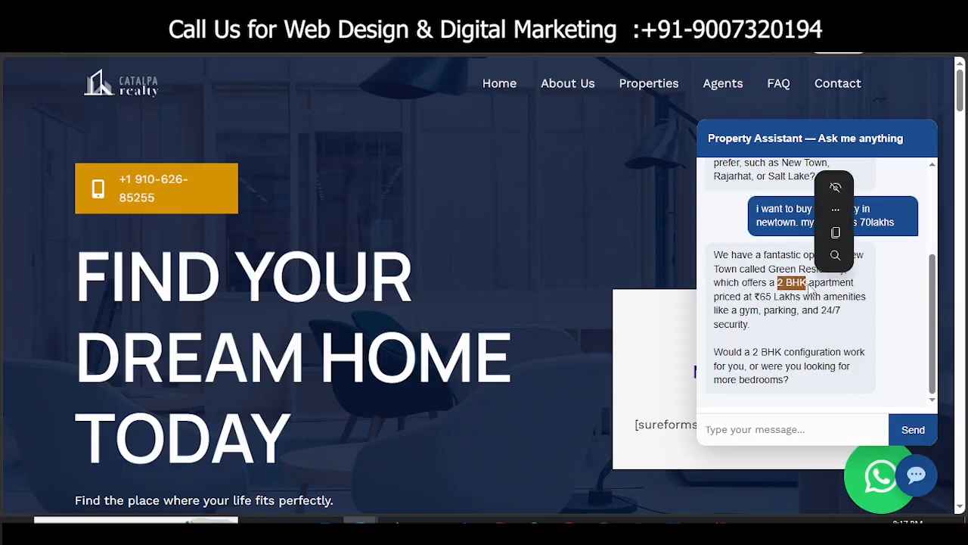
left_click(793, 289)
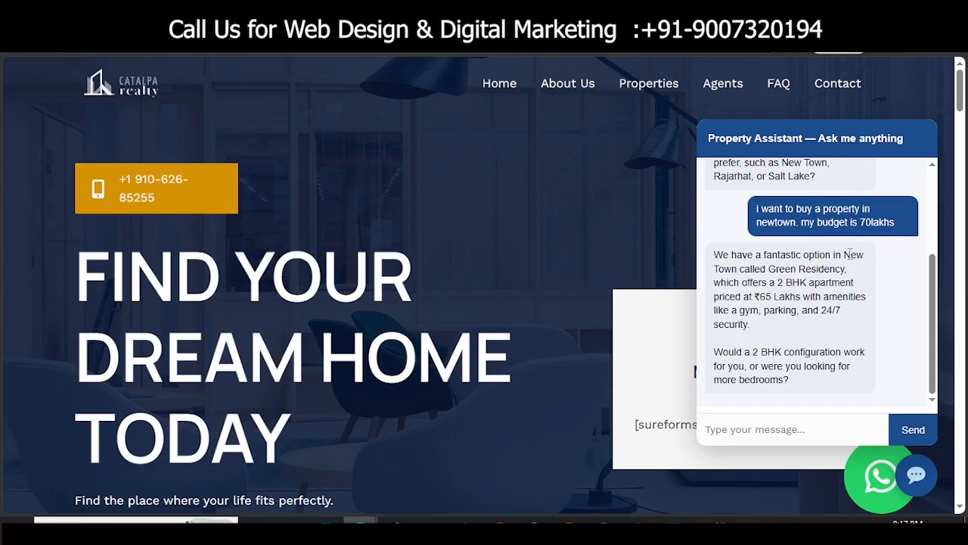
left_click(767, 432)
type("no i want a 2")
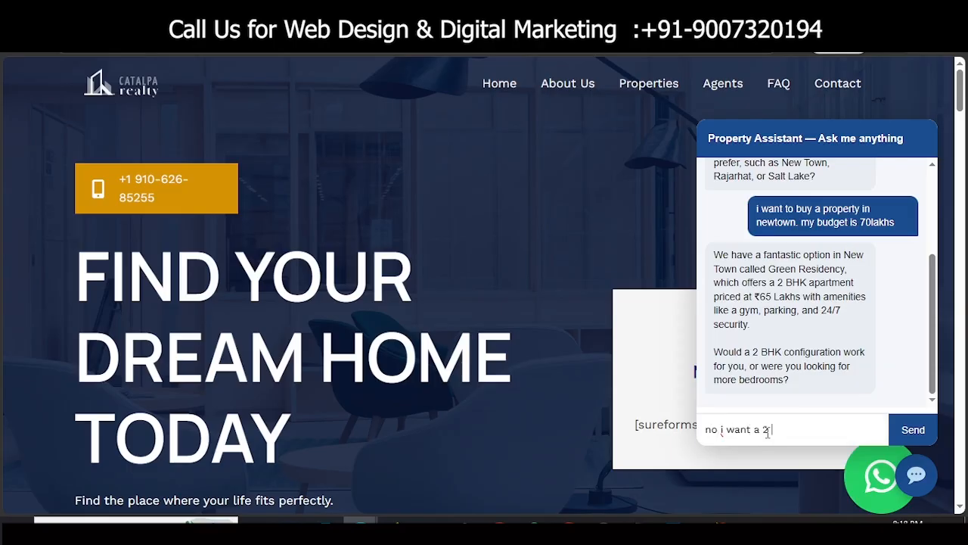
type(" bedroom flat , but it")
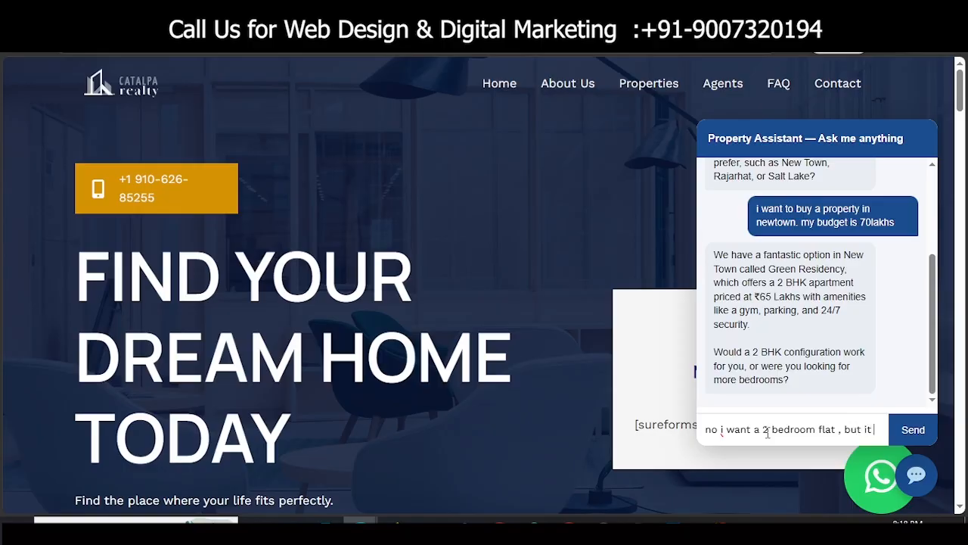
type(" should be real")
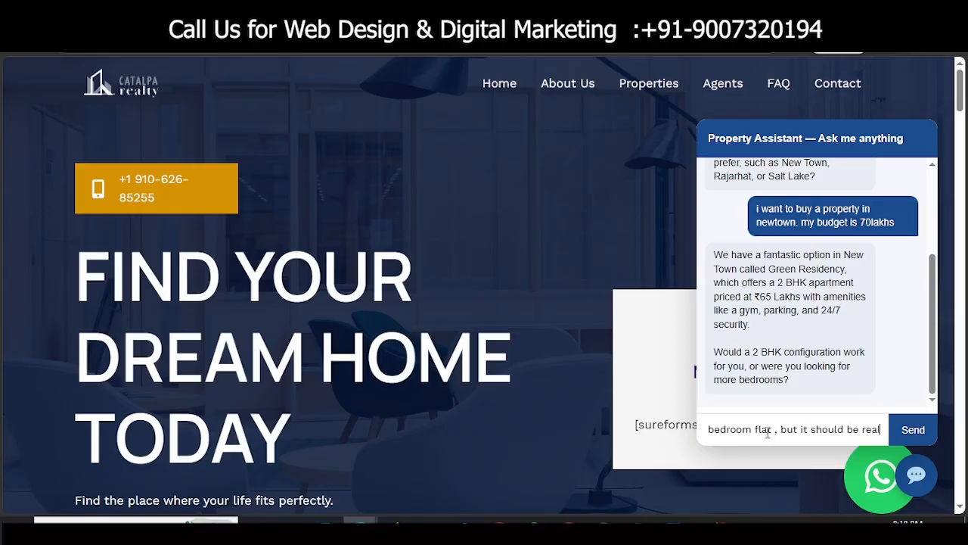
type("y to move")
key("Return")
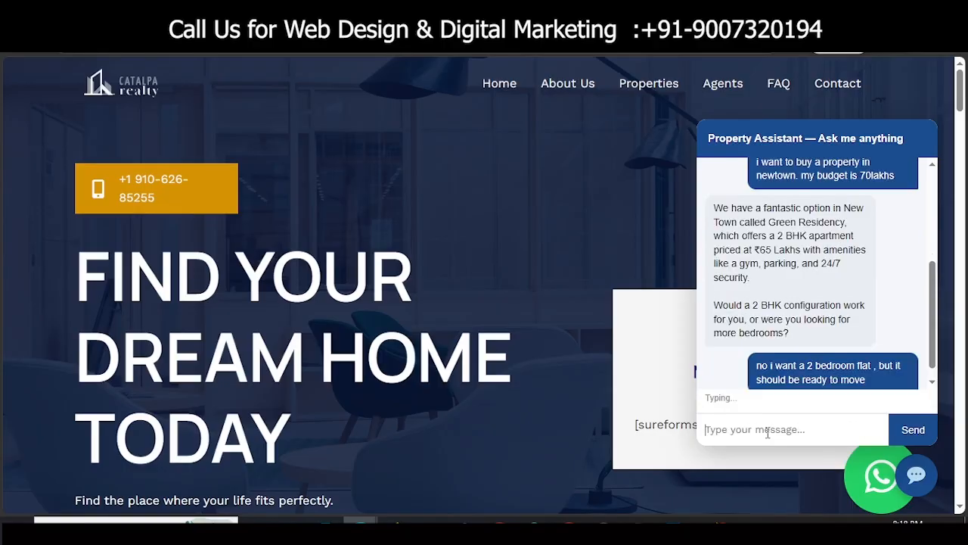
Step: Ask to visit the property and send the customer's name and mobile number
scroll(804, 357, "down", 1)
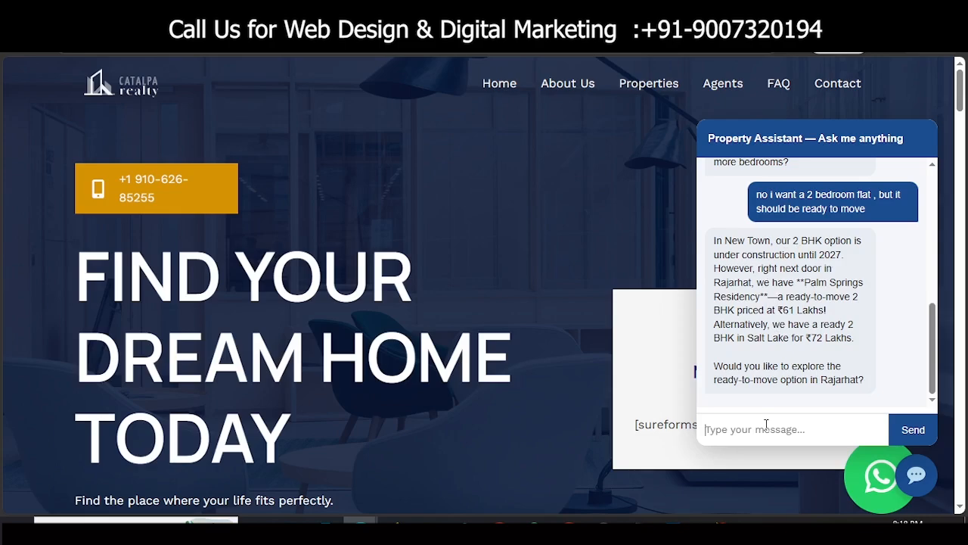
type("can i visit the place/")
key("Return")
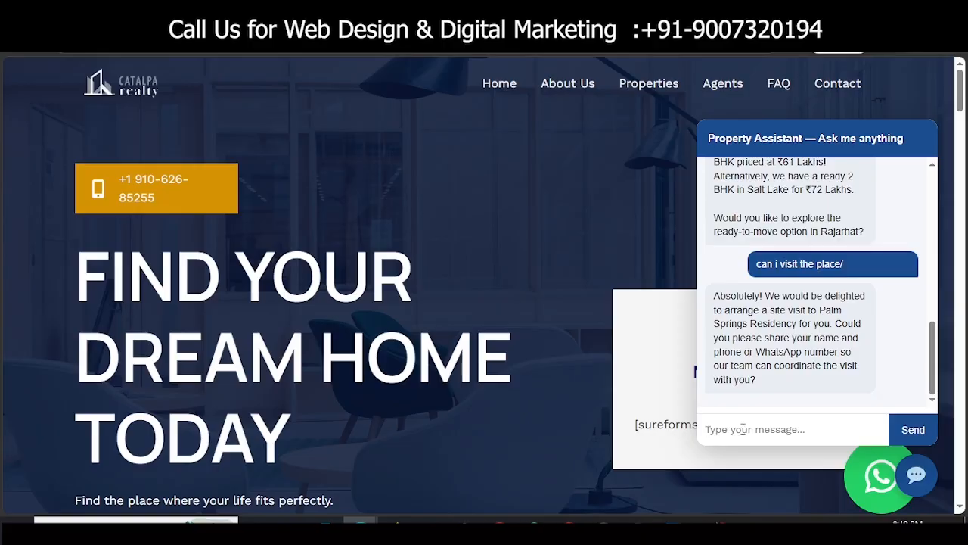
type("my name ")
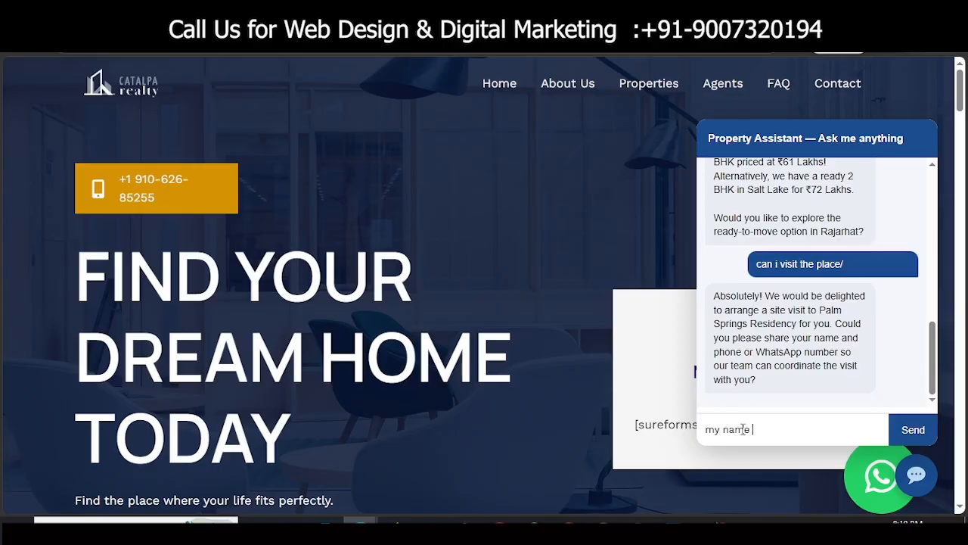
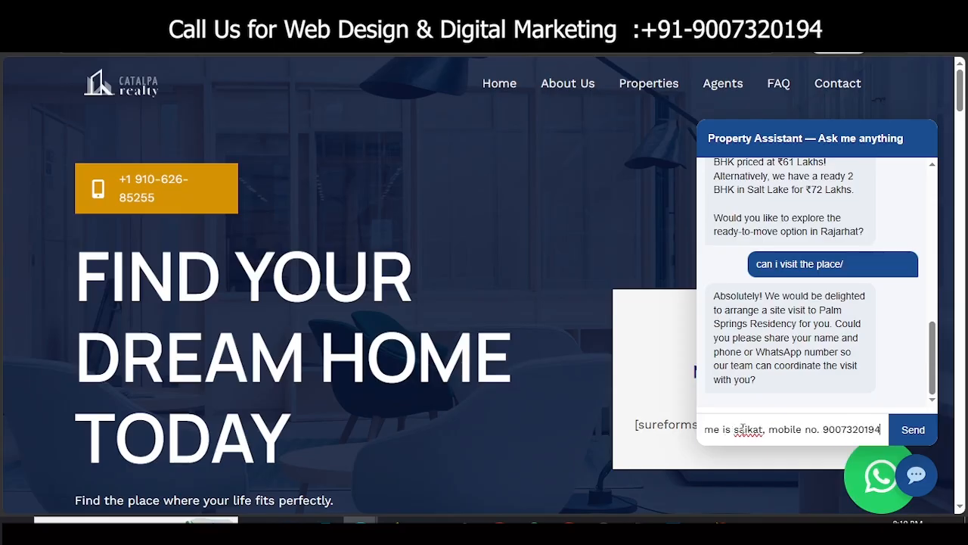
key("Return")
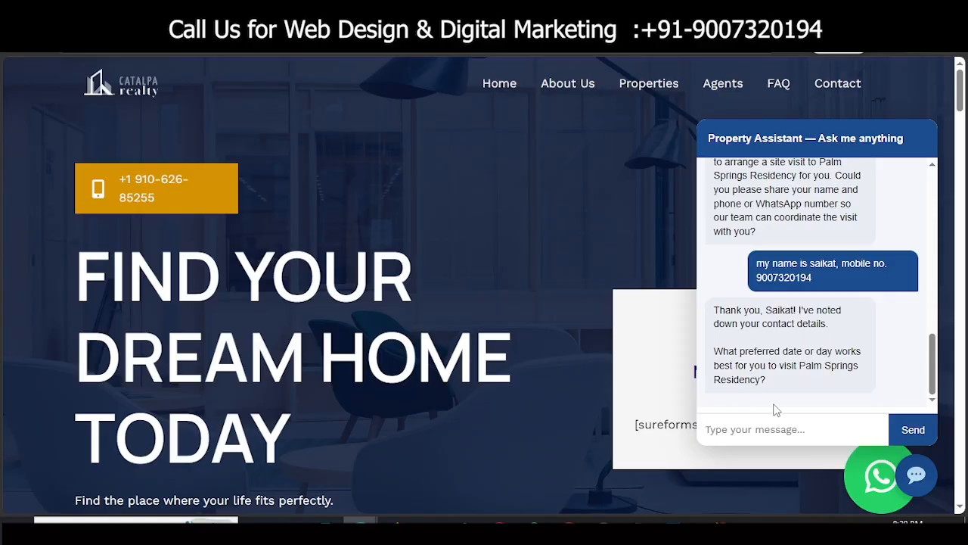
Step: Give 1st September as the visit date and scroll back up through the conversation
type("i will visit 1st september")
key("Return")
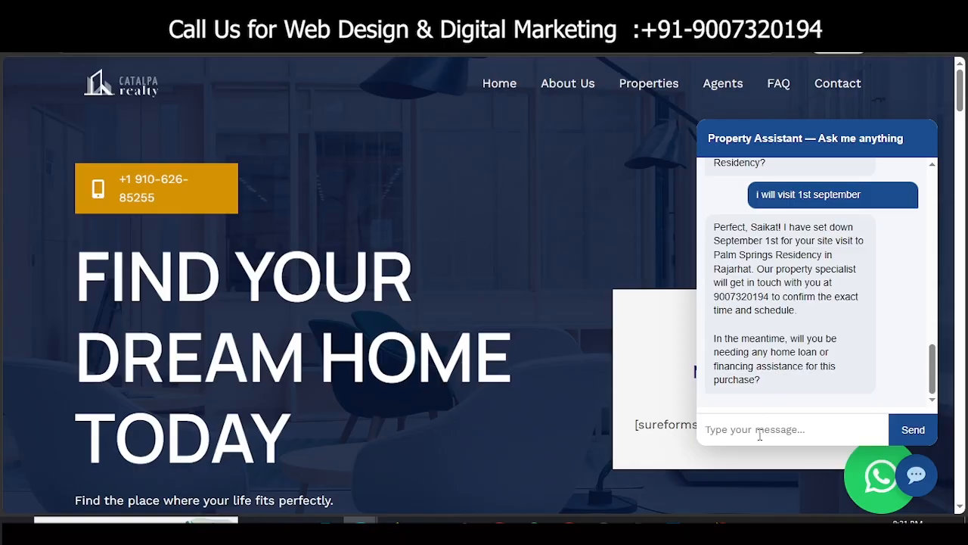
scroll(850, 380, "up", 1)
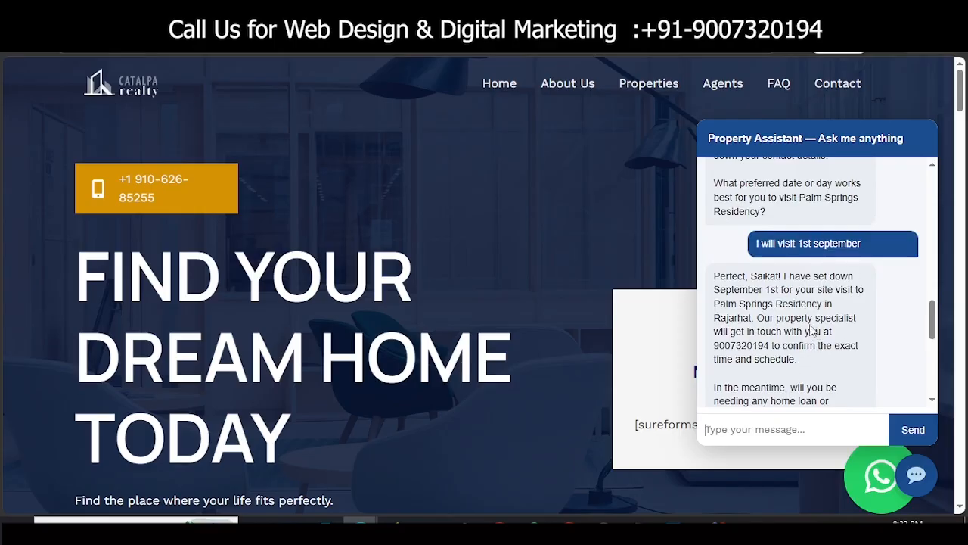
scroll(808, 318, "up", 12)
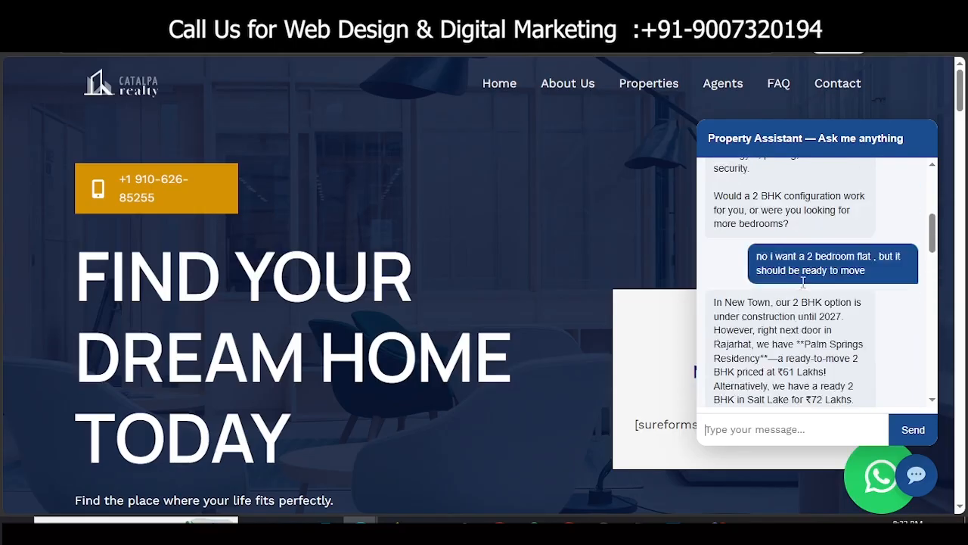
scroll(803, 282, "up", 1)
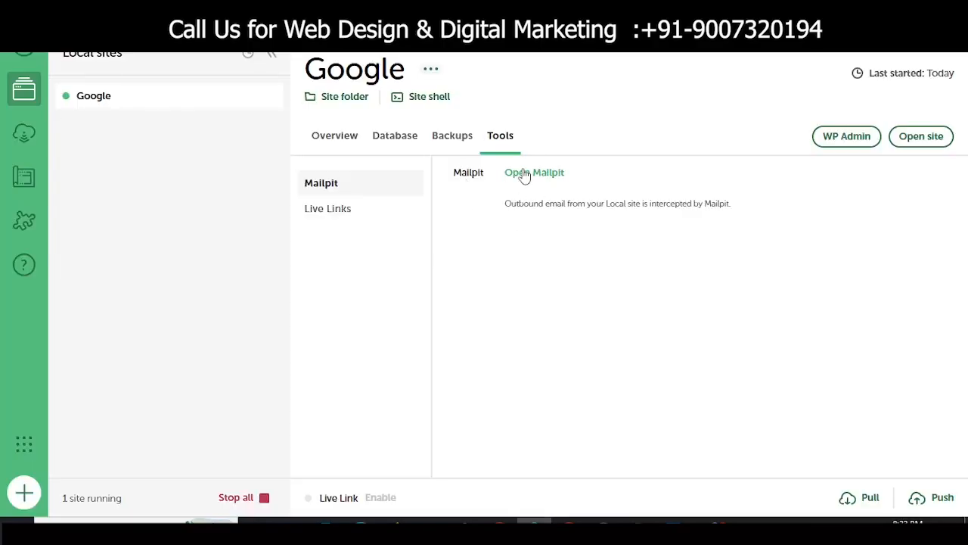
Step: Open the newest HOT lead email in Mailpit and check the Rajarhat, 70 Lakhs, ready-to-move and 1st September details
left_click(533, 173)
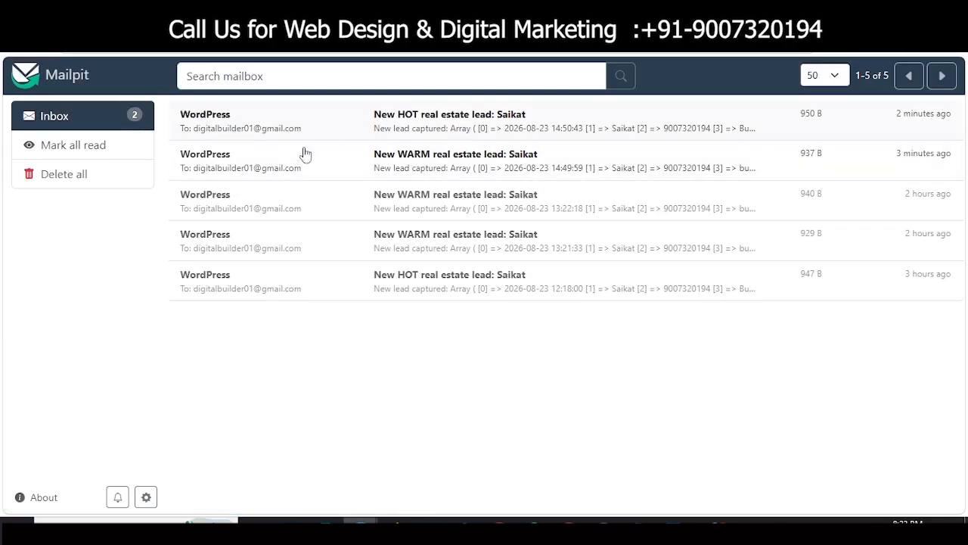
left_click(455, 132)
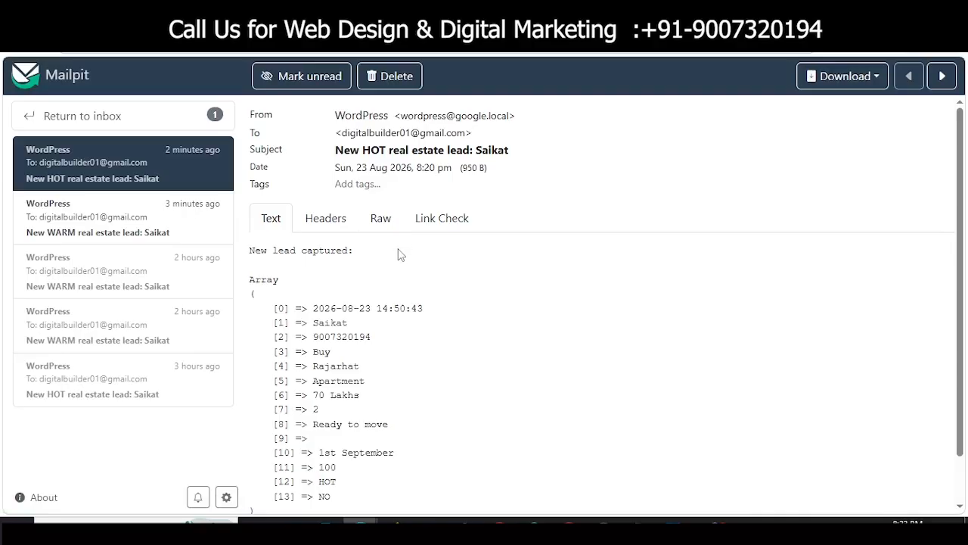
left_click_drag(427, 150, 371, 150)
scroll(346, 384, "down", 1)
left_click_drag(314, 370, 396, 374)
left_click_drag(324, 398, 378, 401)
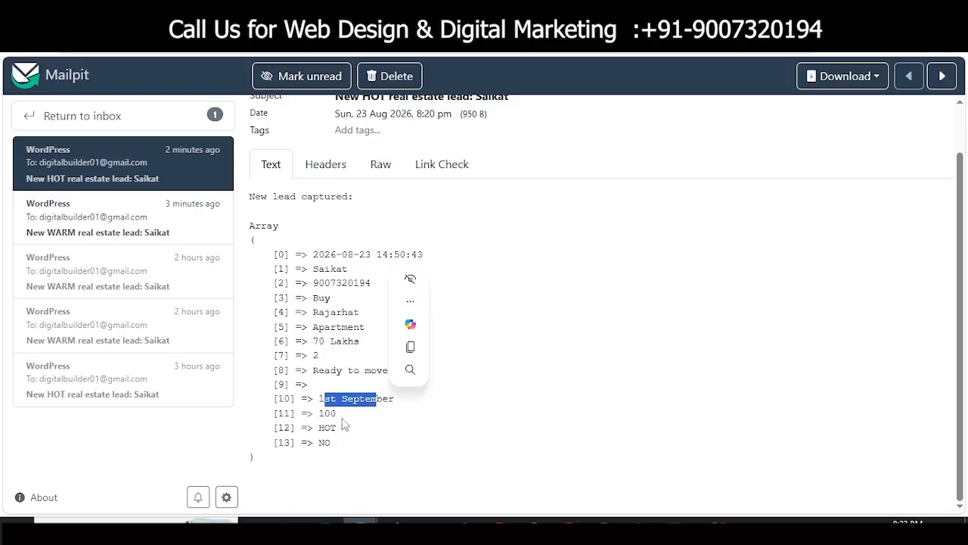
left_click(368, 359)
scroll(361, 342, "up", 1)
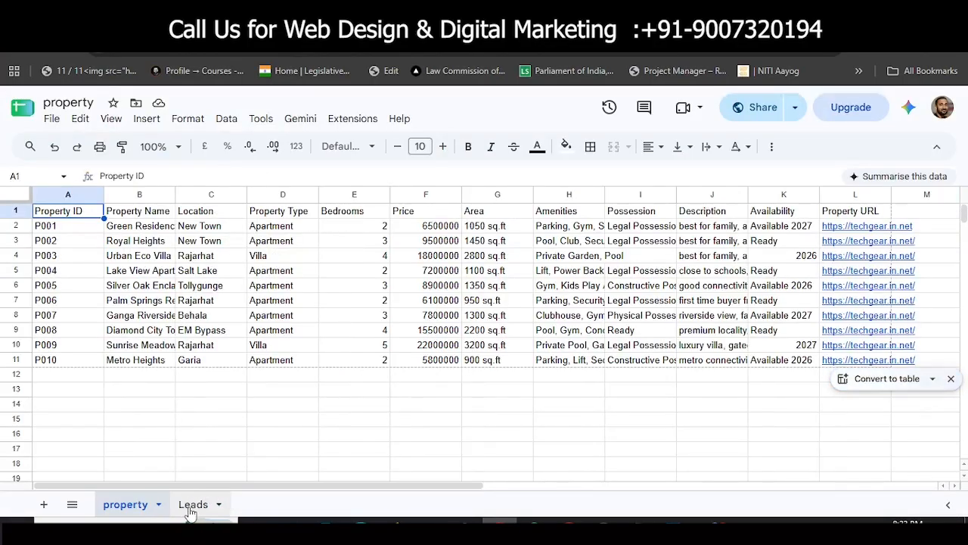
Step: Show the Leads sheet and scroll right to the new Rajarhat lead's score 100 and HOT temperature
left_click(190, 505)
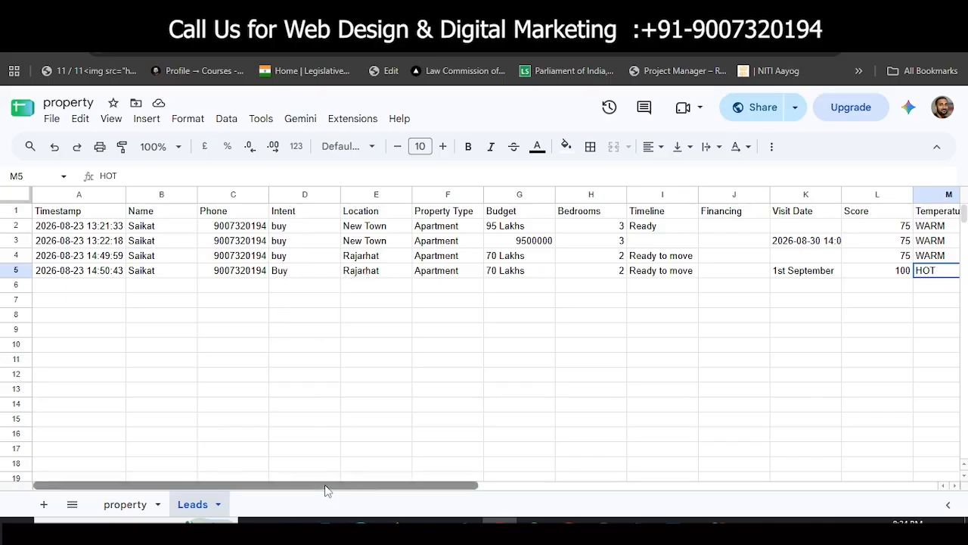
left_click_drag(329, 489, 487, 444)
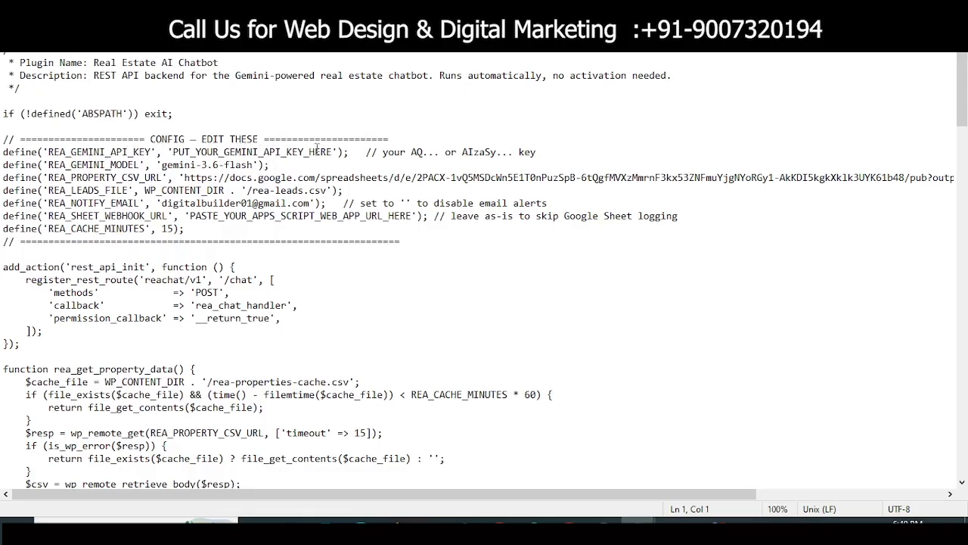
Step: Copy the Gemini API key from the Untitled note and paste it over the config's API key placeholder
mouse_move(609, 529)
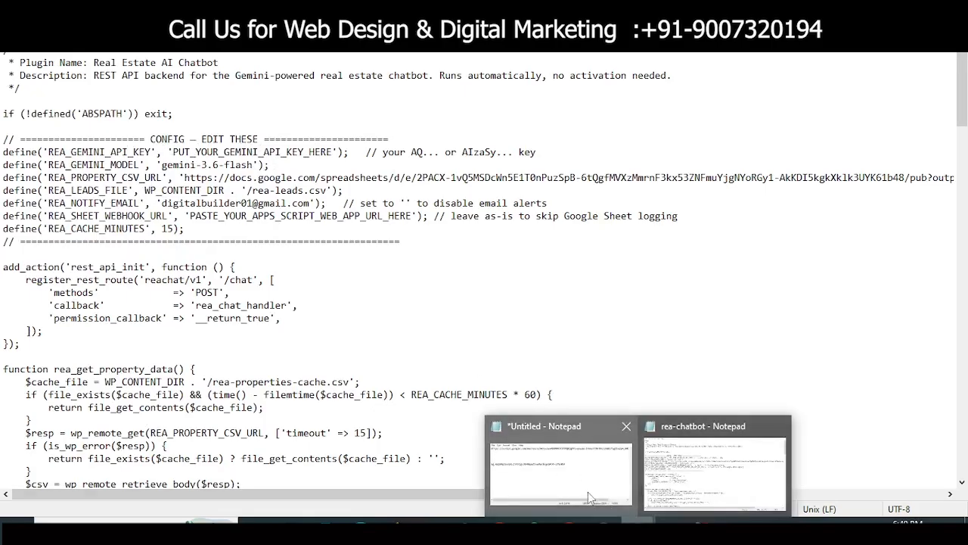
left_click(588, 491)
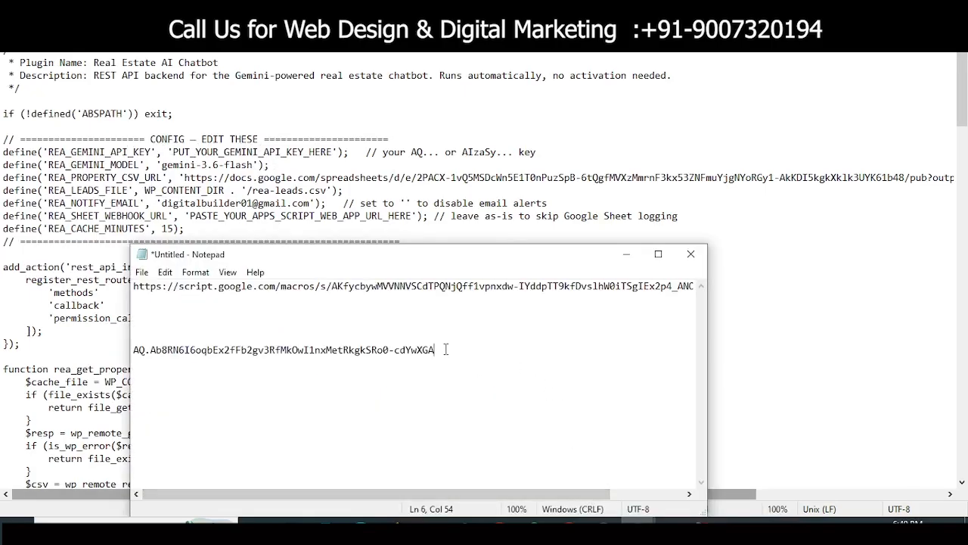
left_click_drag(446, 349, 121, 350)
right_click(158, 350)
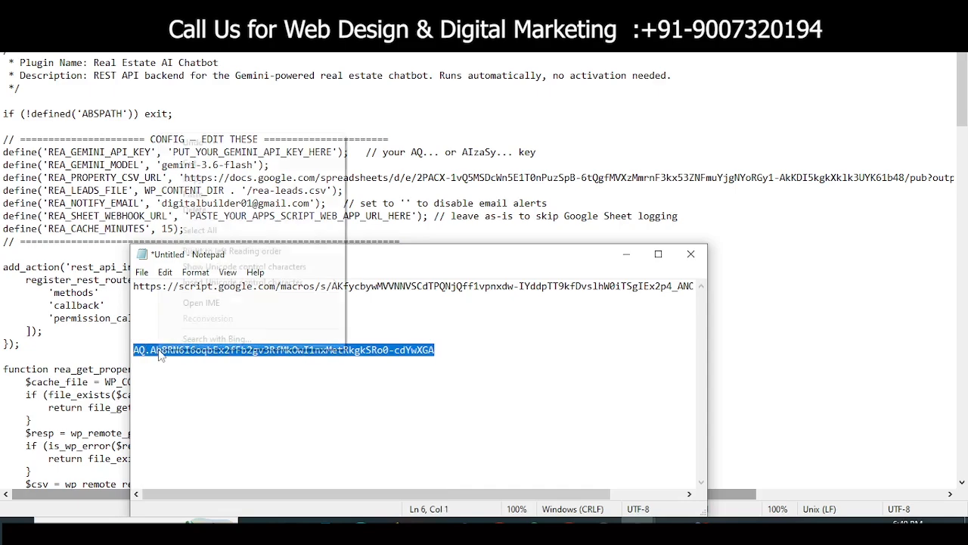
left_click(213, 180)
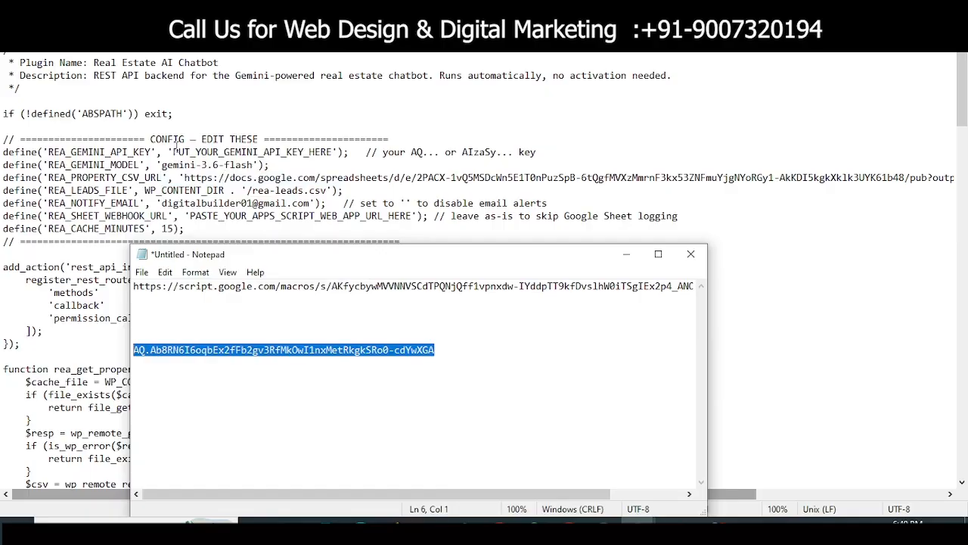
left_click_drag(173, 151, 335, 152)
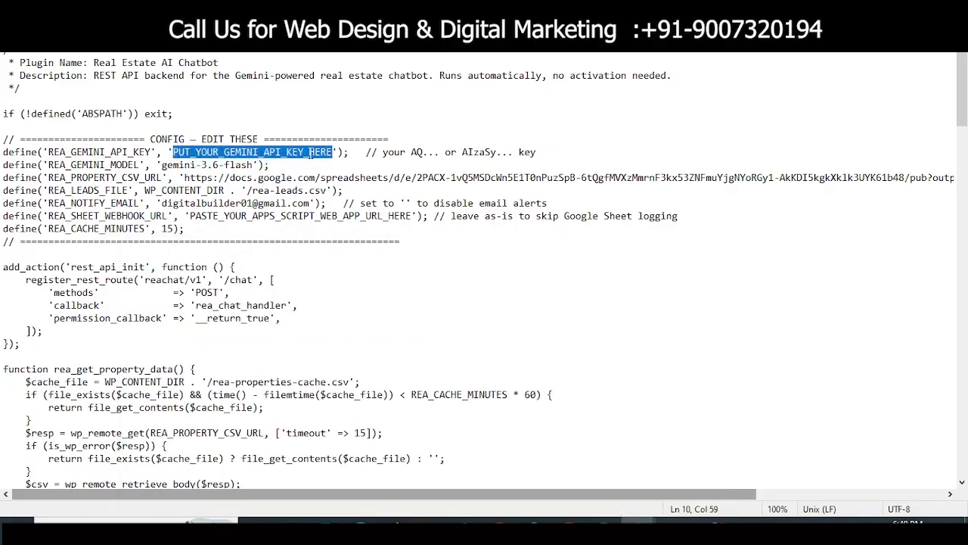
right_click(311, 151)
left_click(345, 213)
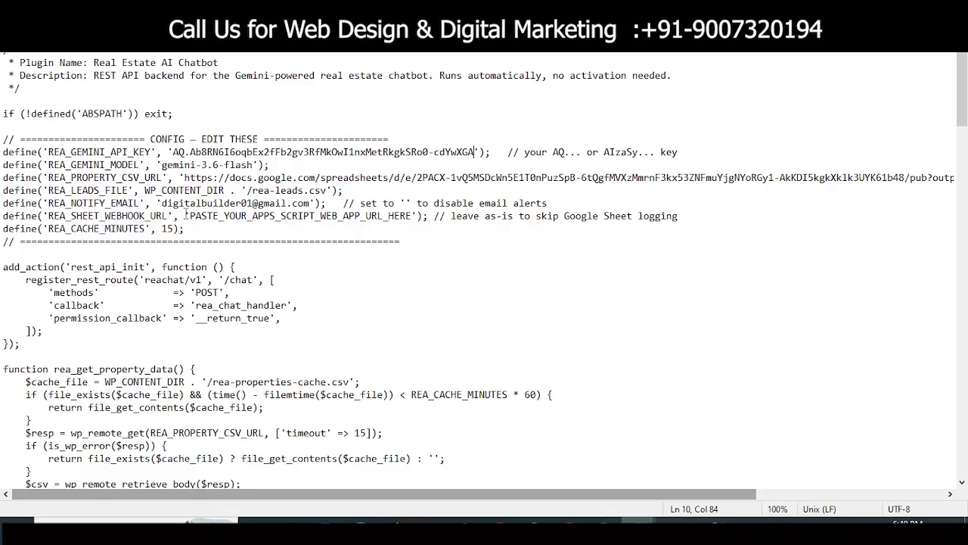
Step: Copy the Apps Script web app URL from the note and paste it over the REA_SHEET_WEBHOOK_URL placeholder
mouse_move(647, 521)
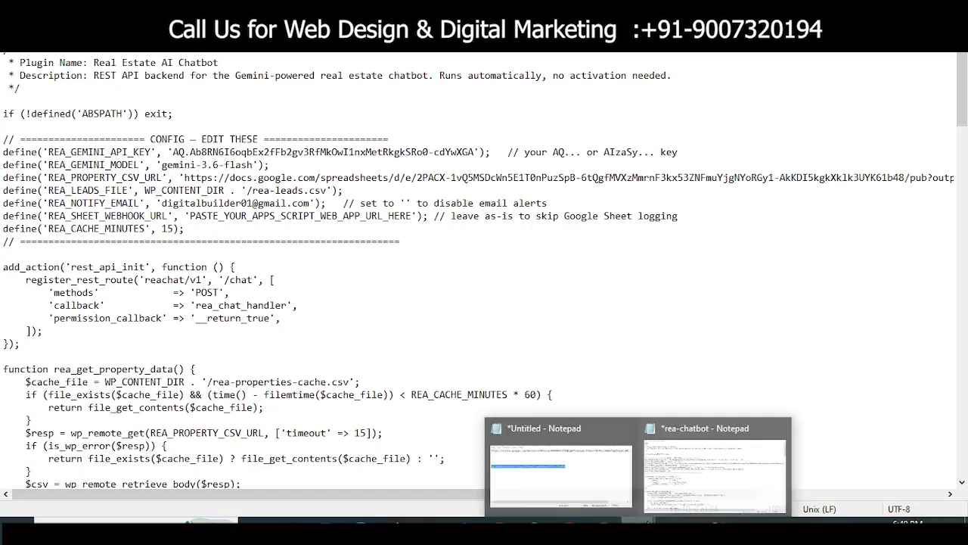
left_click(563, 473)
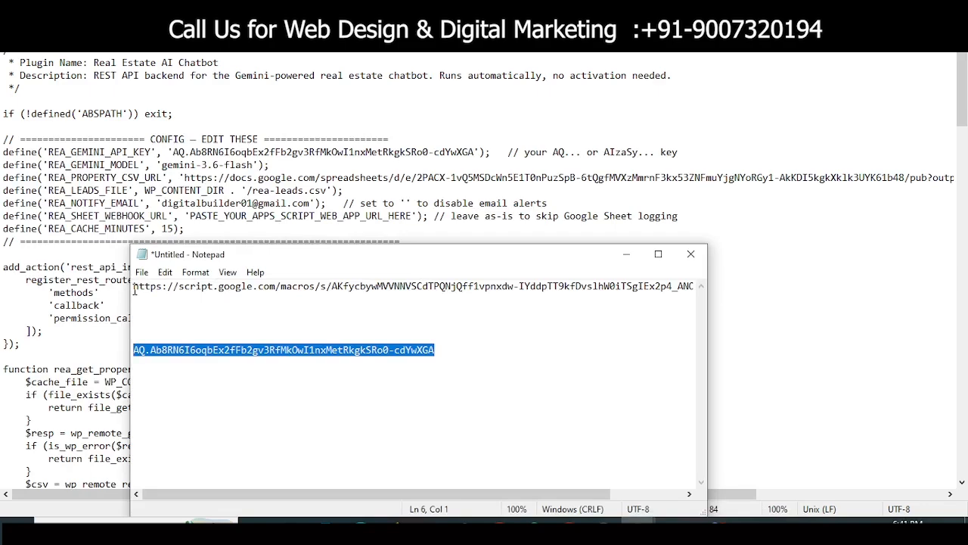
left_click_drag(134, 290, 709, 288)
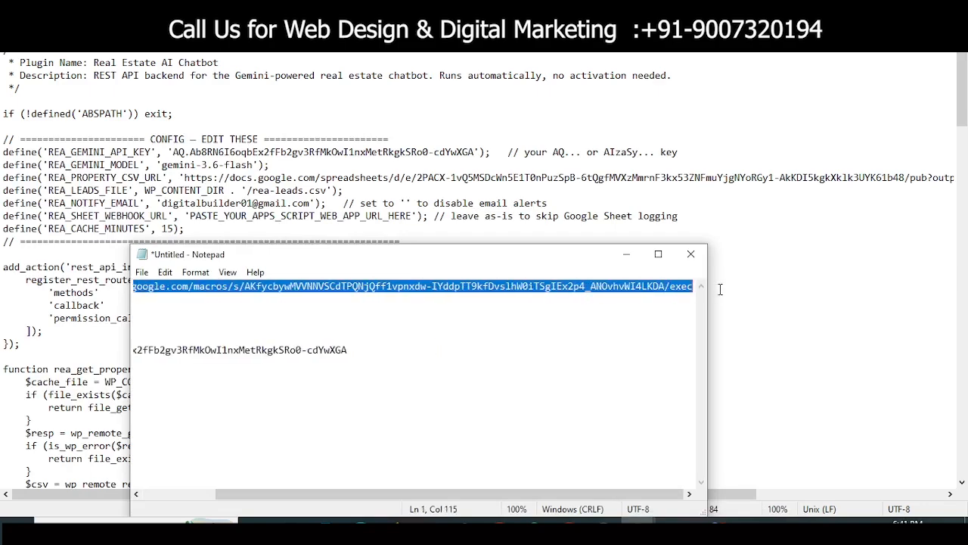
right_click(581, 285)
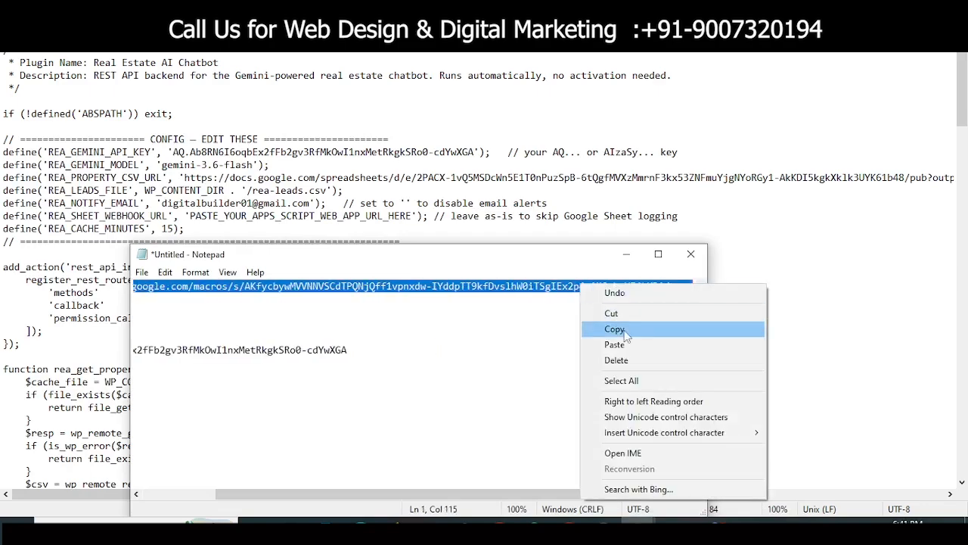
left_click(627, 330)
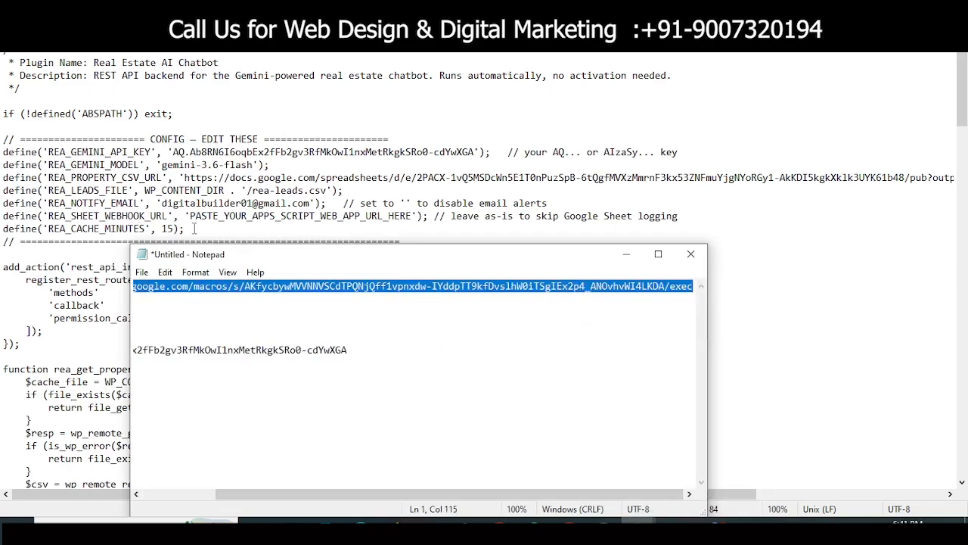
left_click(191, 216)
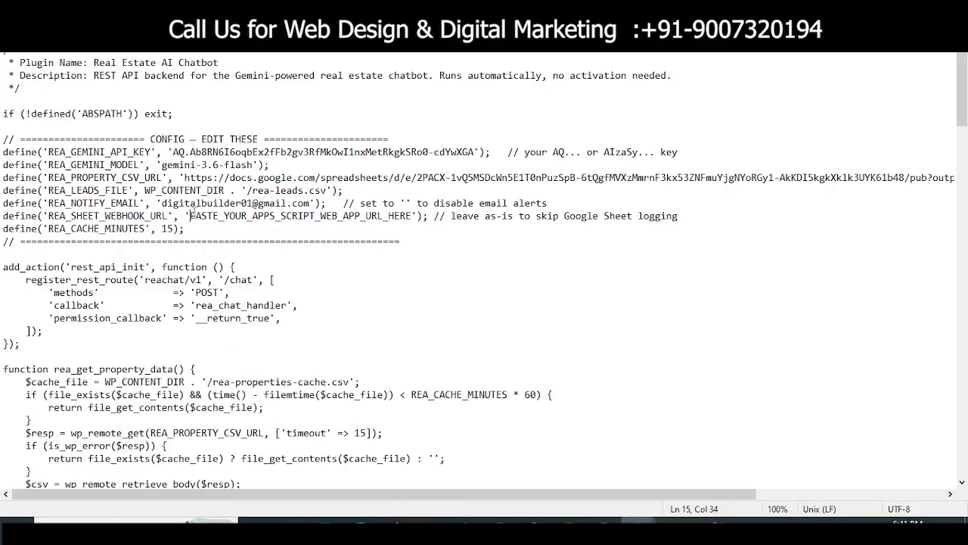
left_click_drag(190, 215, 413, 215)
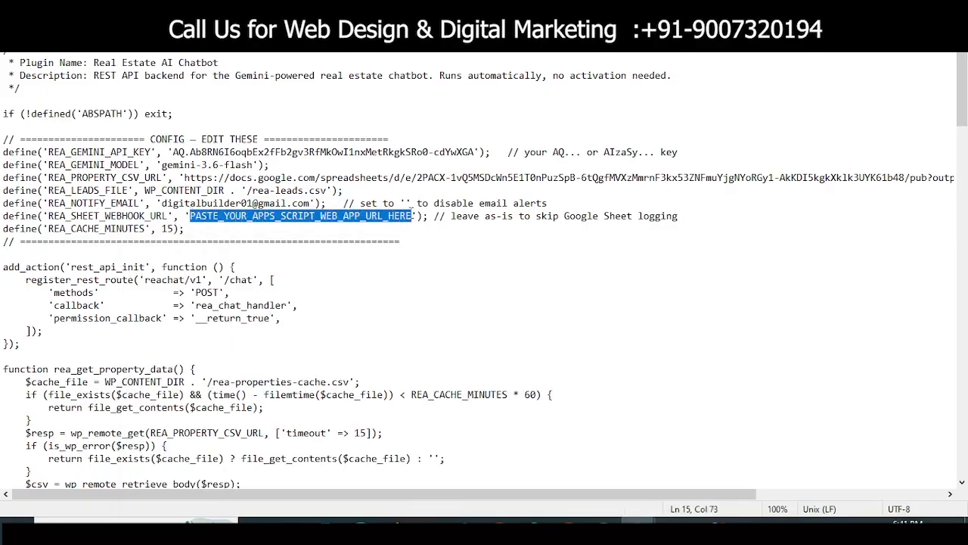
right_click(389, 214)
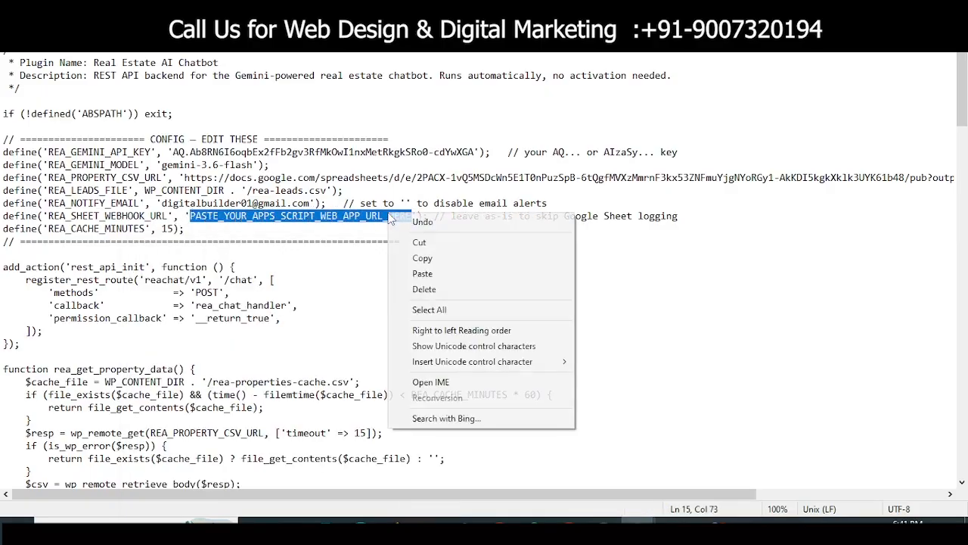
left_click(423, 274)
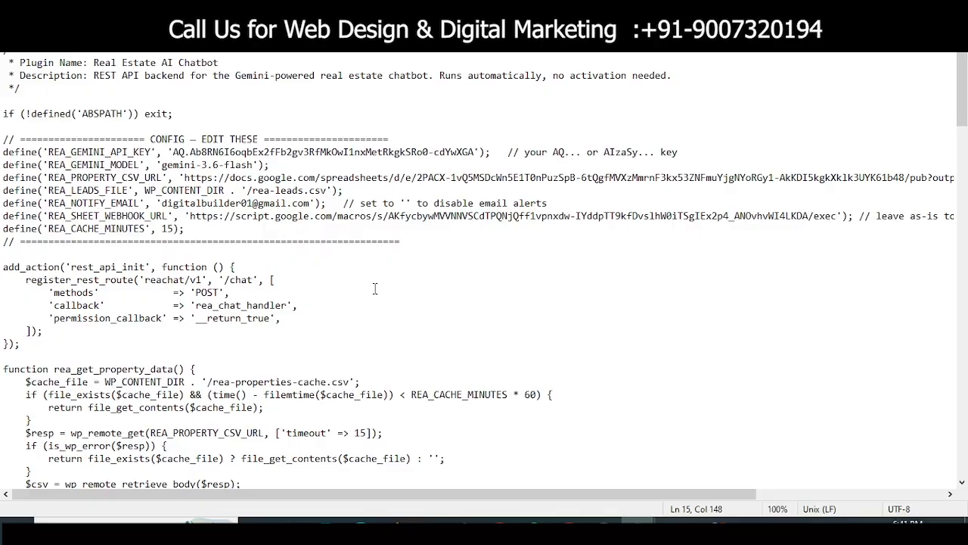
Step: Scroll through the rea-chatbot code in Notepad down to the Google Sheet logging section
scroll(374, 288, "down", 3)
scroll(375, 289, "down", 2)
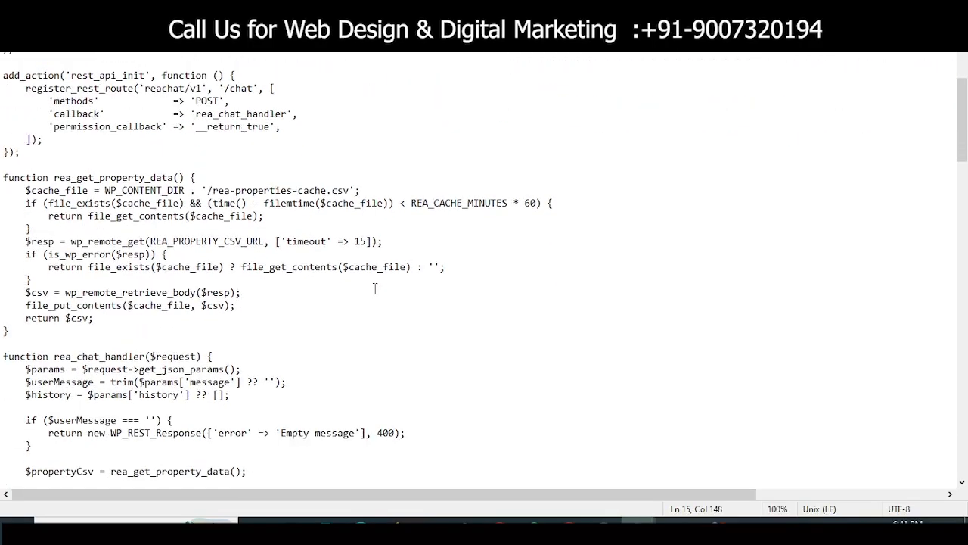
scroll(375, 288, "down", 8)
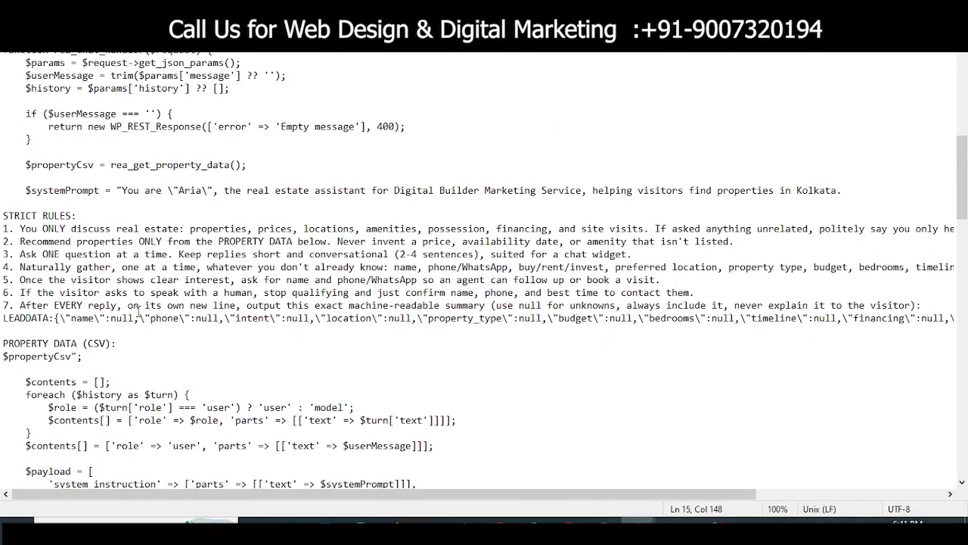
scroll(140, 312, "down", 7)
scroll(239, 331, "down", 11)
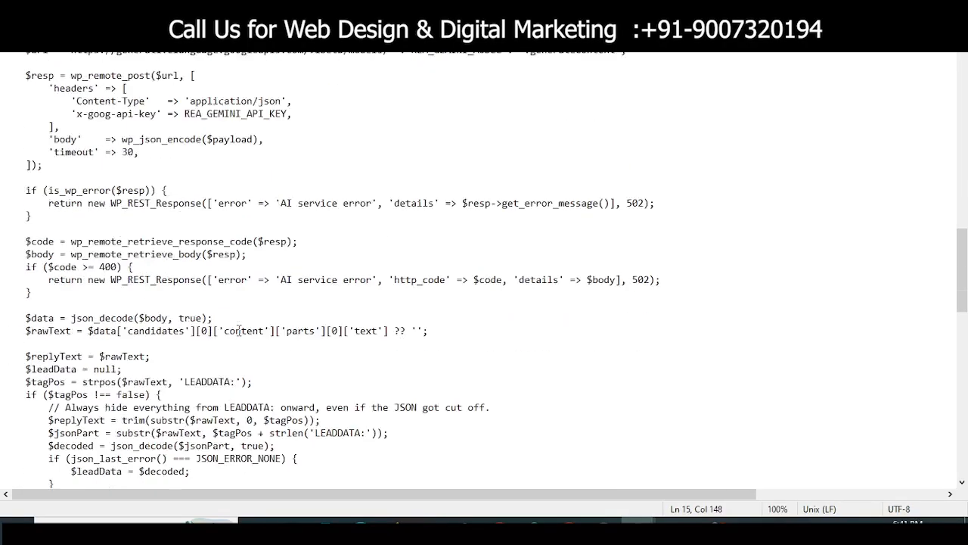
scroll(239, 331, "down", 8)
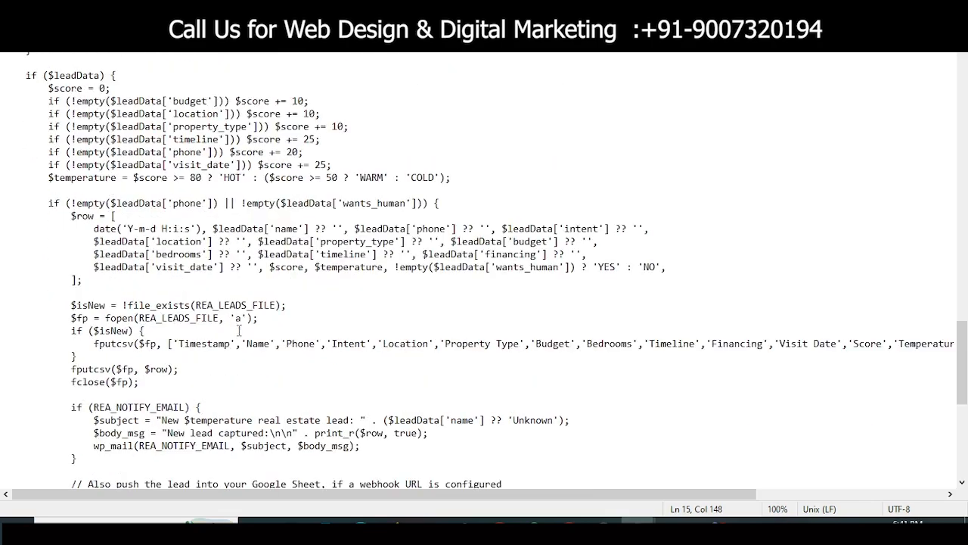
scroll(239, 331, "down", 10)
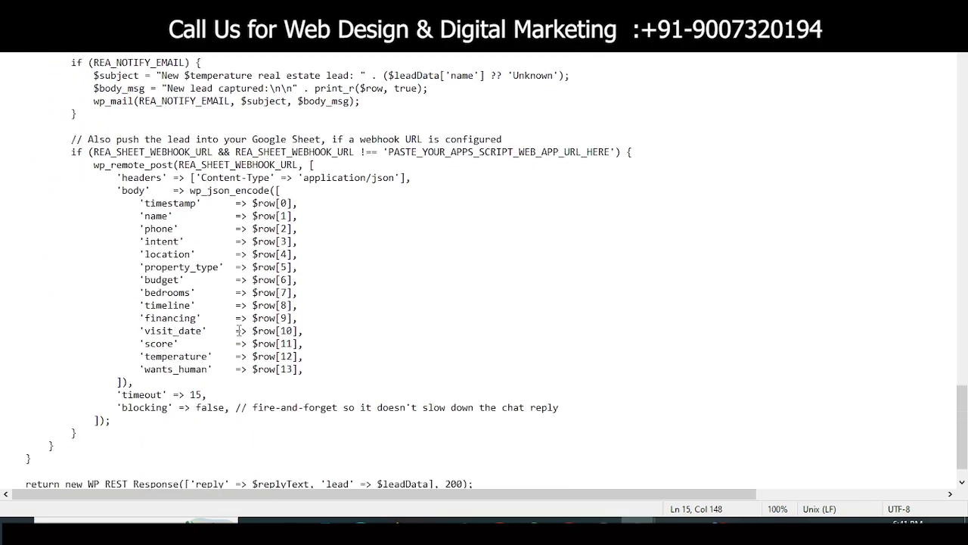
scroll(239, 331, "up", 20)
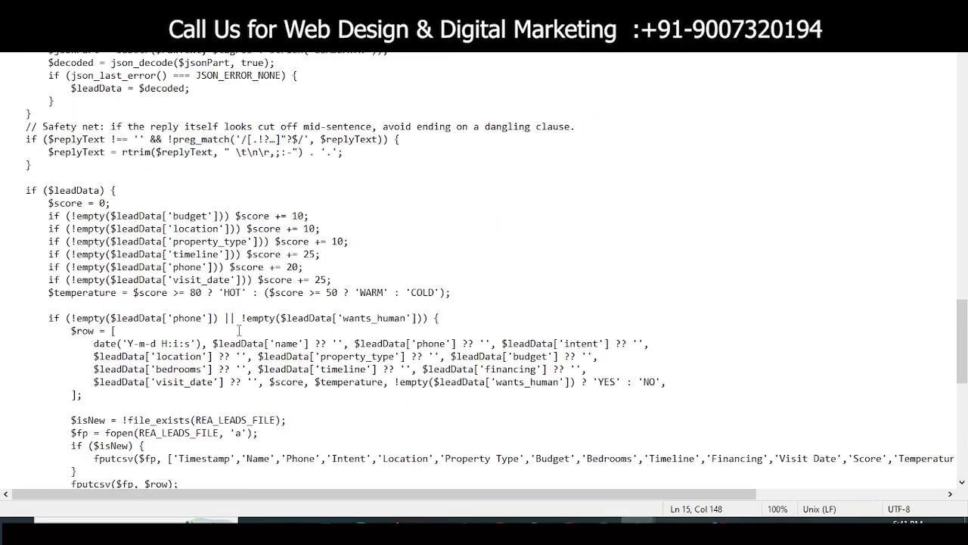
scroll(239, 331, "up", 20)
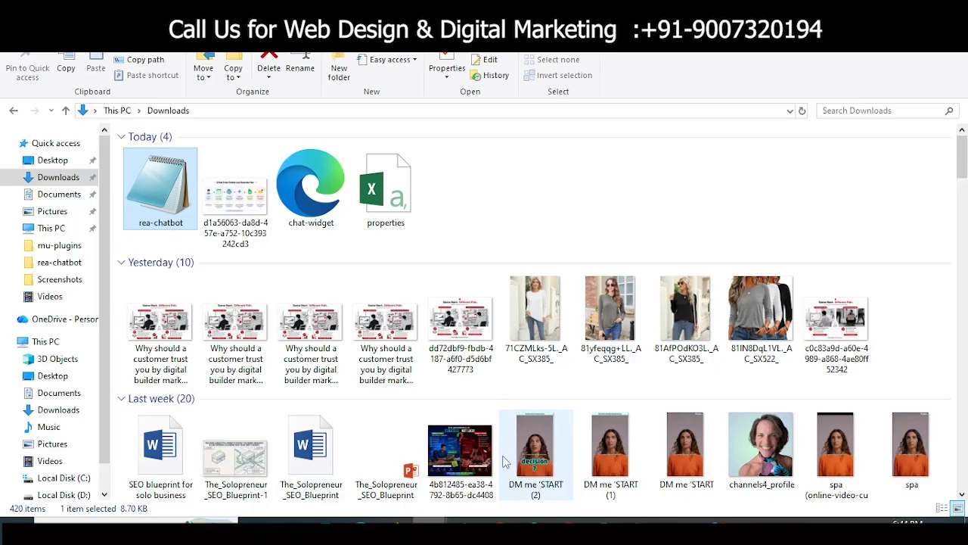
Step: Open rea-chatbot.php from the google site's app > public > wp-content > mu-plugins folder in Notepad
left_click(465, 521)
left_click(475, 489)
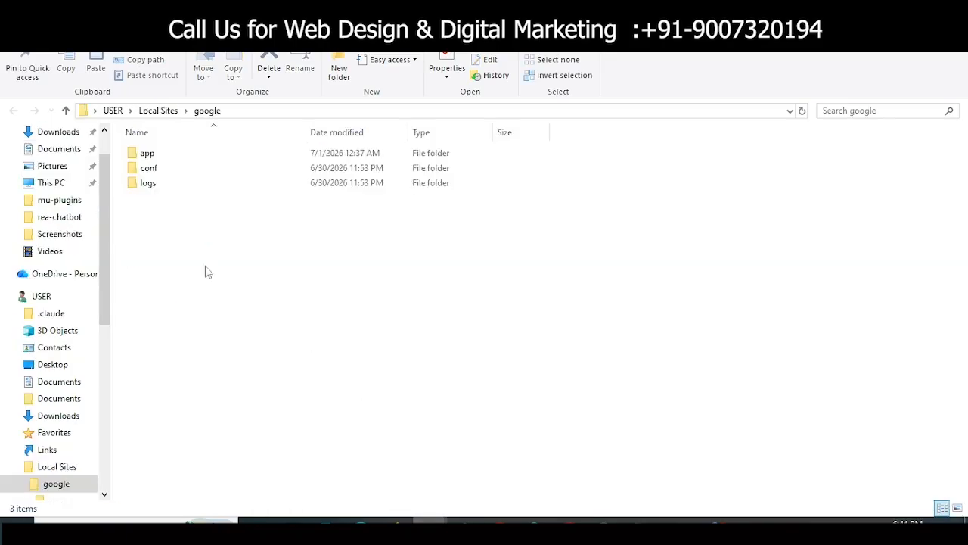
double_click(160, 155)
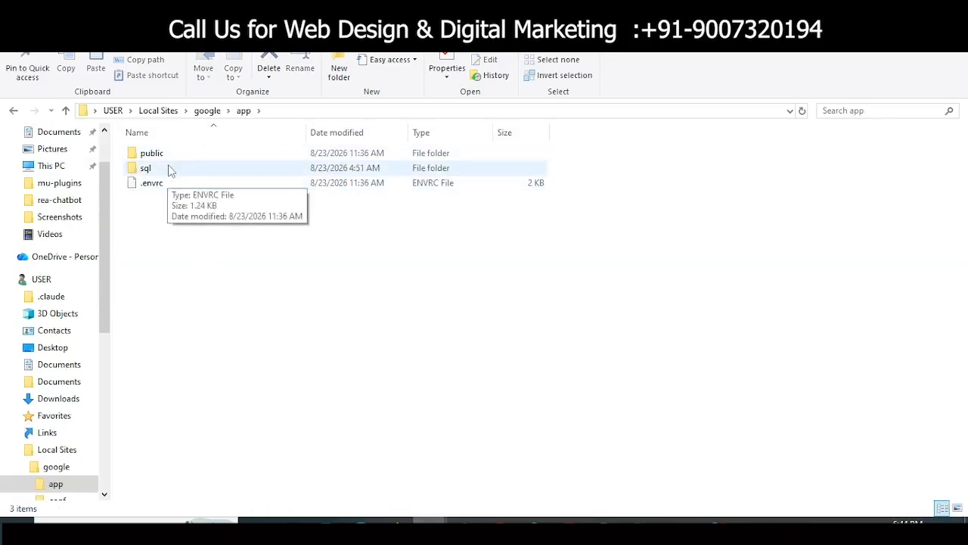
double_click(171, 155)
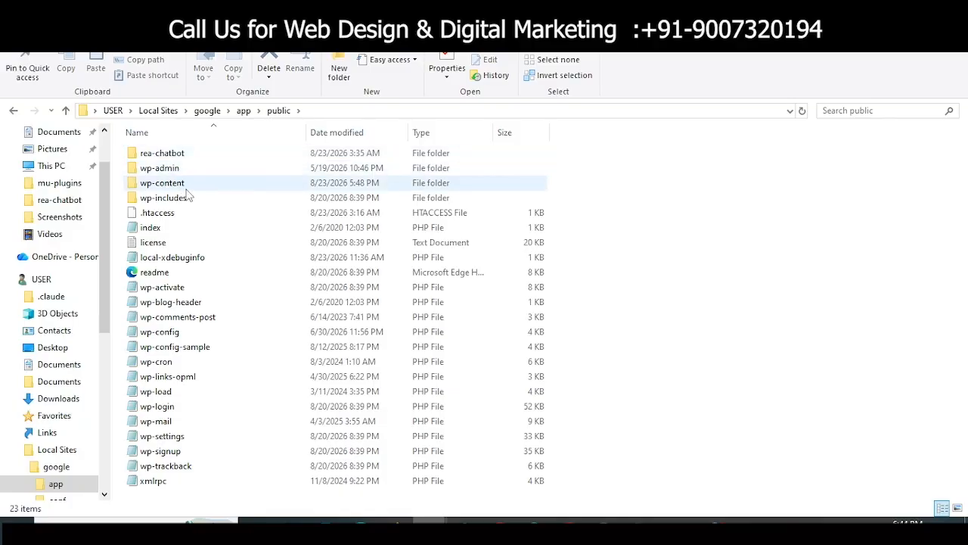
double_click(188, 189)
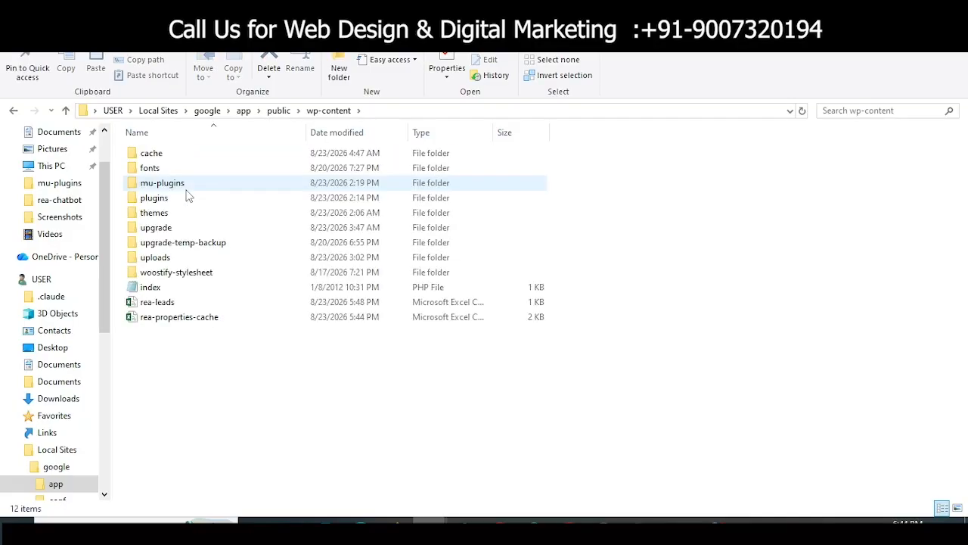
double_click(186, 187)
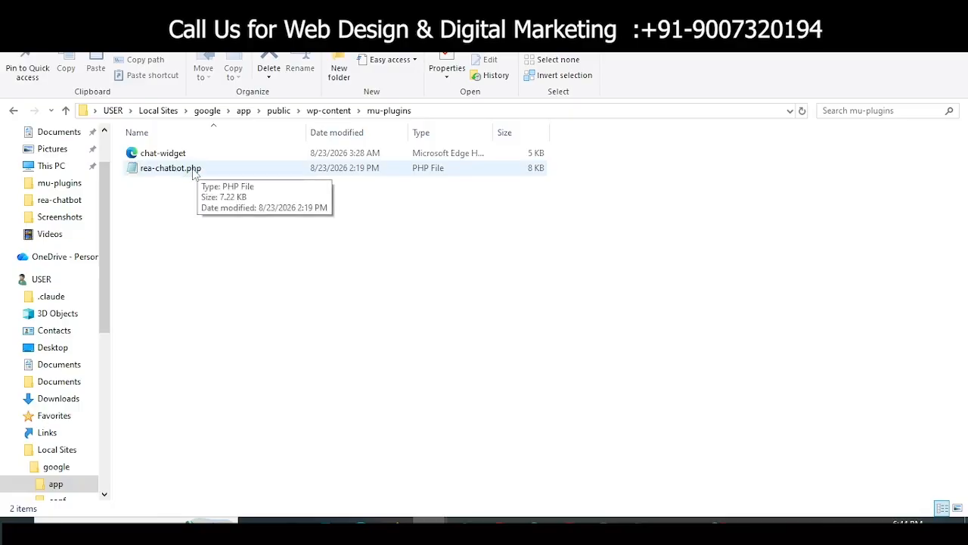
double_click(195, 170)
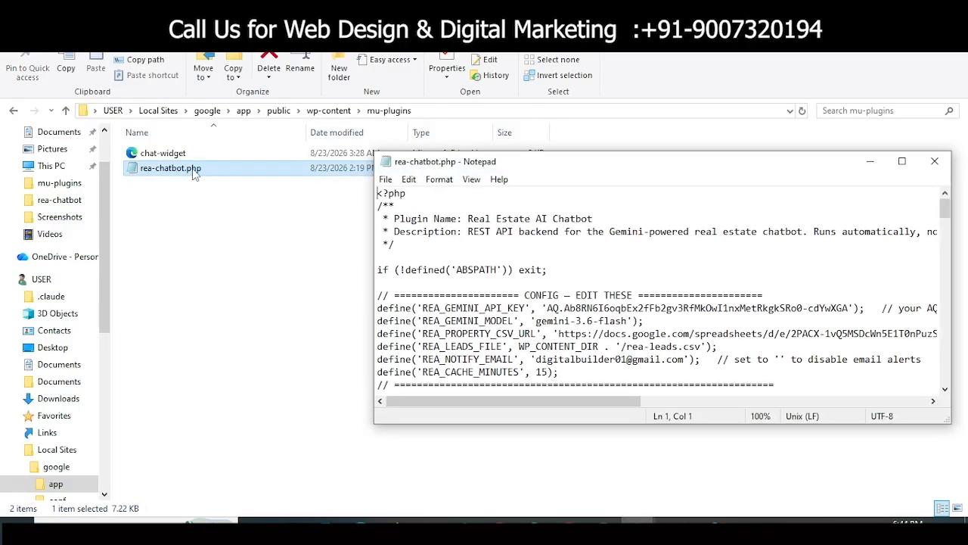
scroll(522, 324, "down", 1)
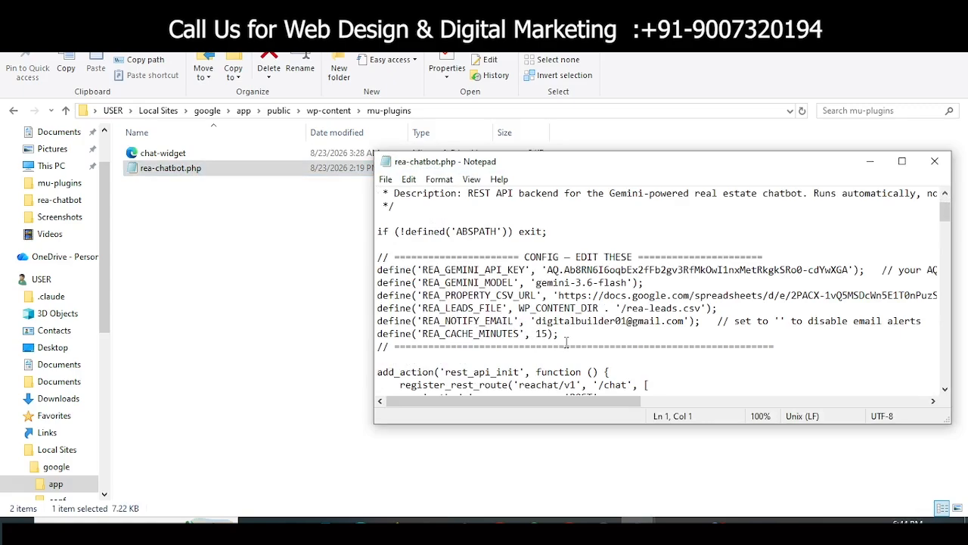
scroll(583, 345, "down", 1)
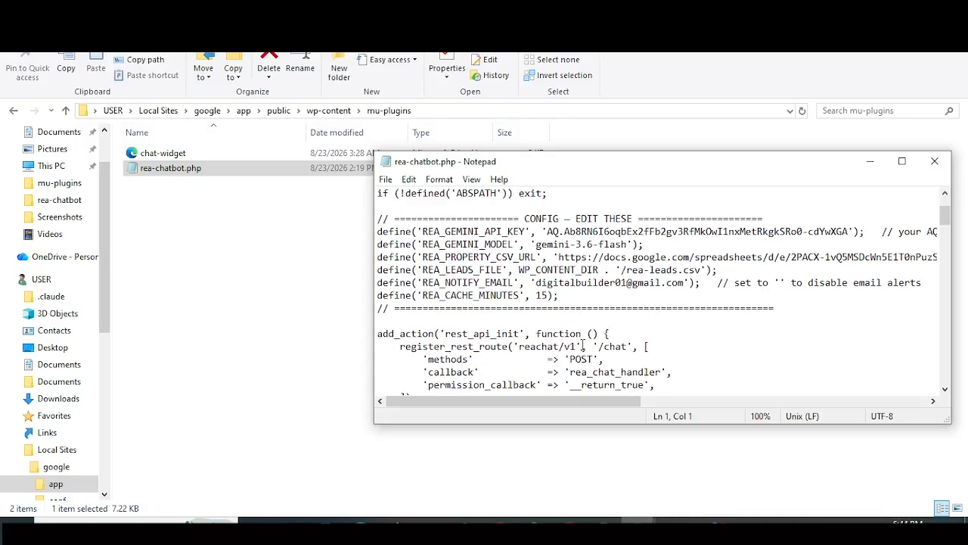